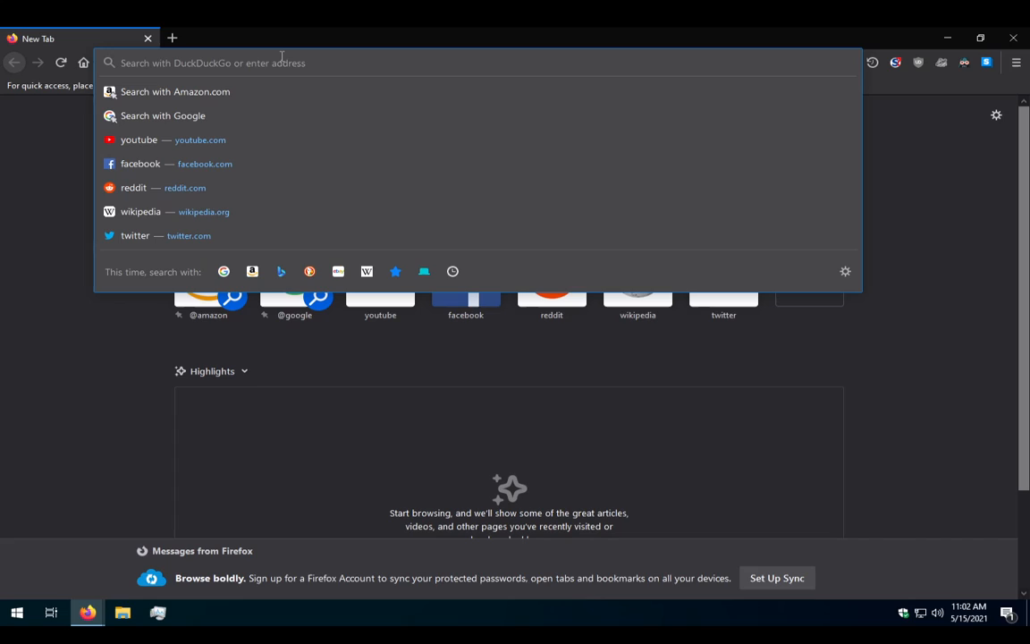
Search the web for '7-zip' from the Firefox address bar.
{"action": "type", "text": "7"}
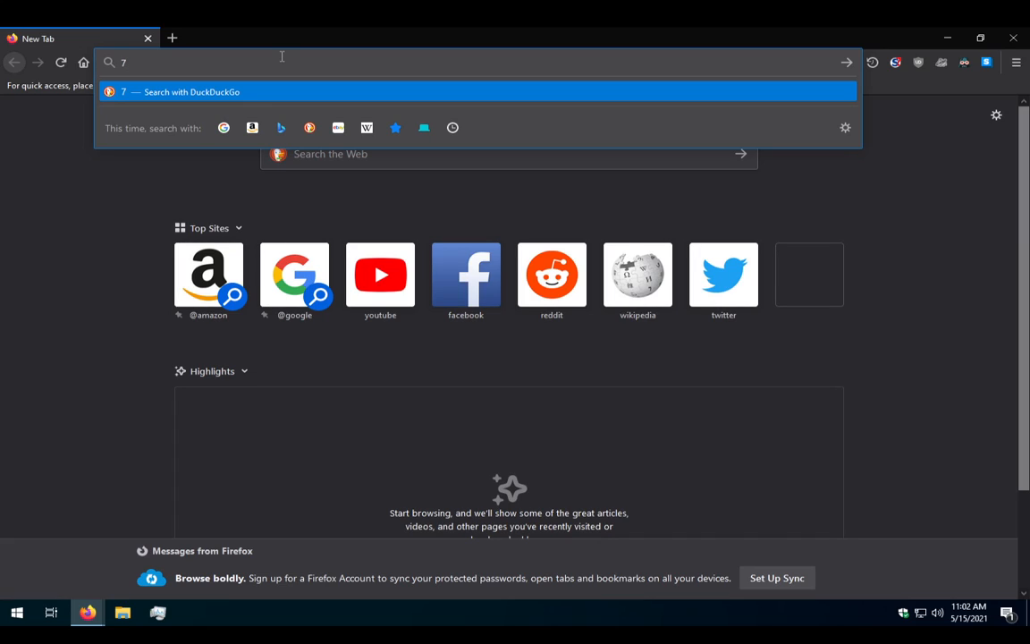
{"action": "type", "text": "-zip"}
{"action": "key", "text": "Return"}
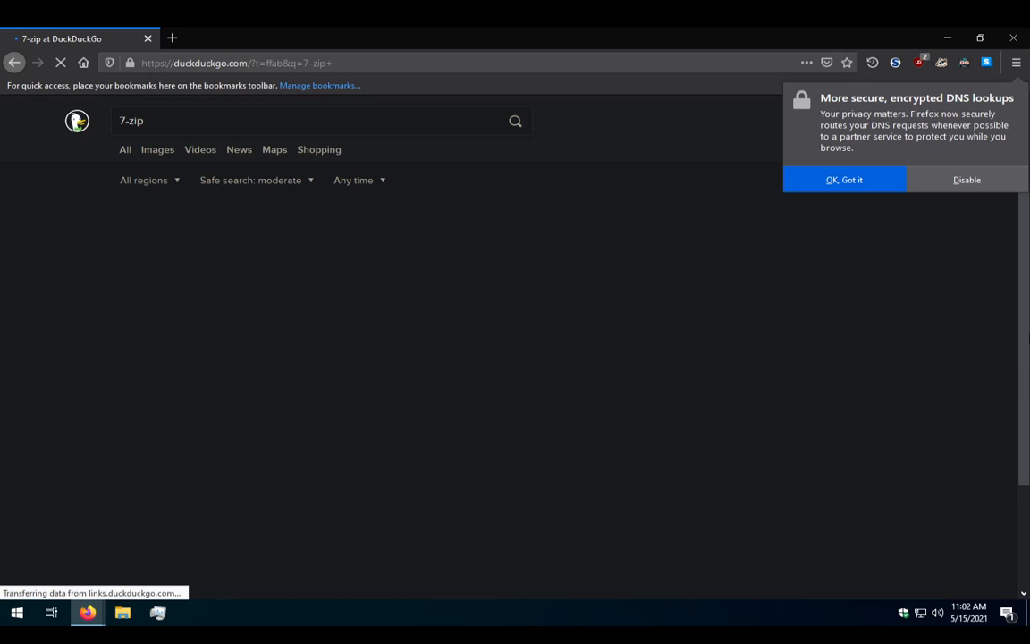
Dismiss the encrypted DNS notice and open the official 7-Zip website from the results.
{"action": "left_click", "coordinate": [1004, 183]}
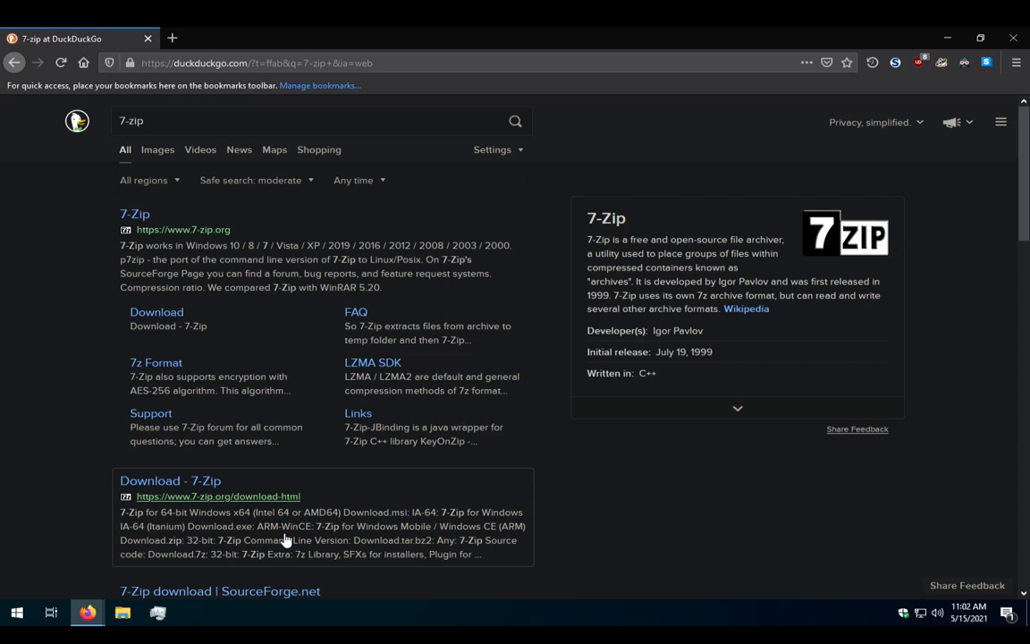
{"action": "scroll", "coordinate": [252, 512], "scroll_direction": "down", "scroll_amount": 4}
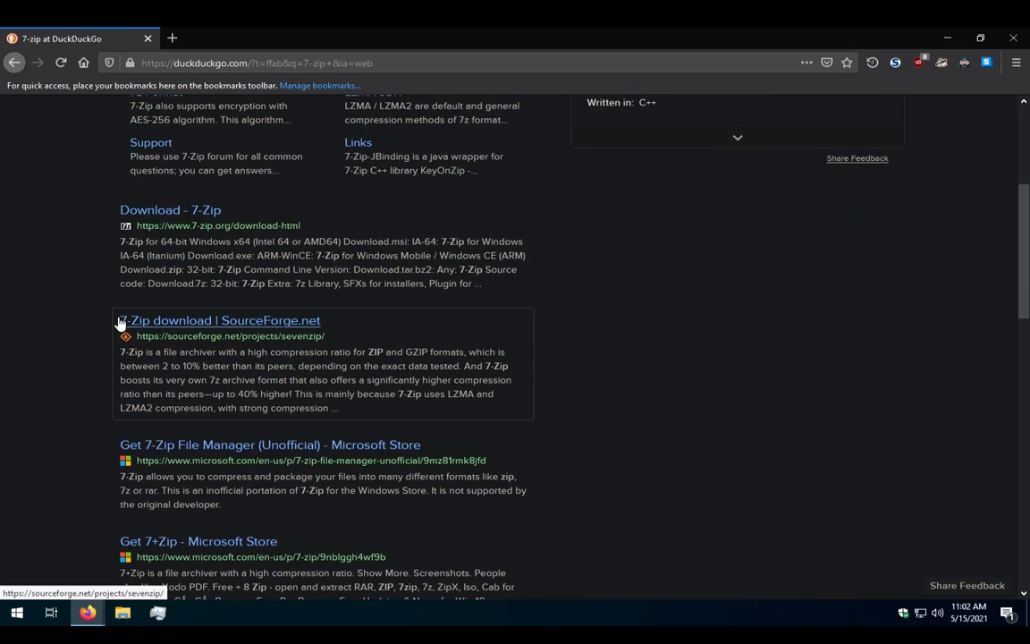
{"action": "scroll", "coordinate": [195, 470], "scroll_direction": "up", "scroll_amount": 4}
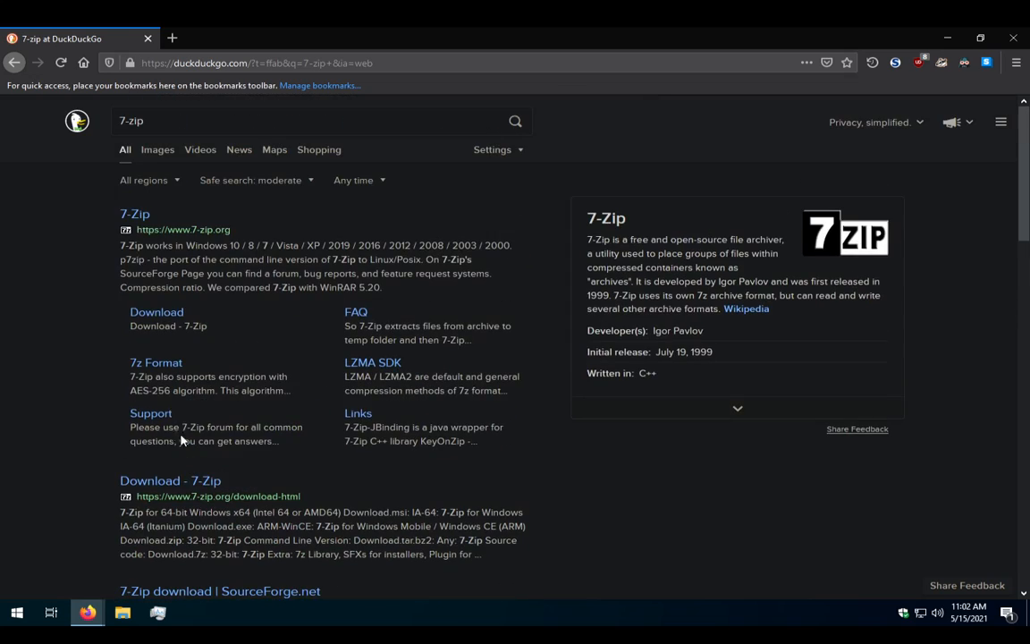
{"action": "left_click", "coordinate": [135, 217]}
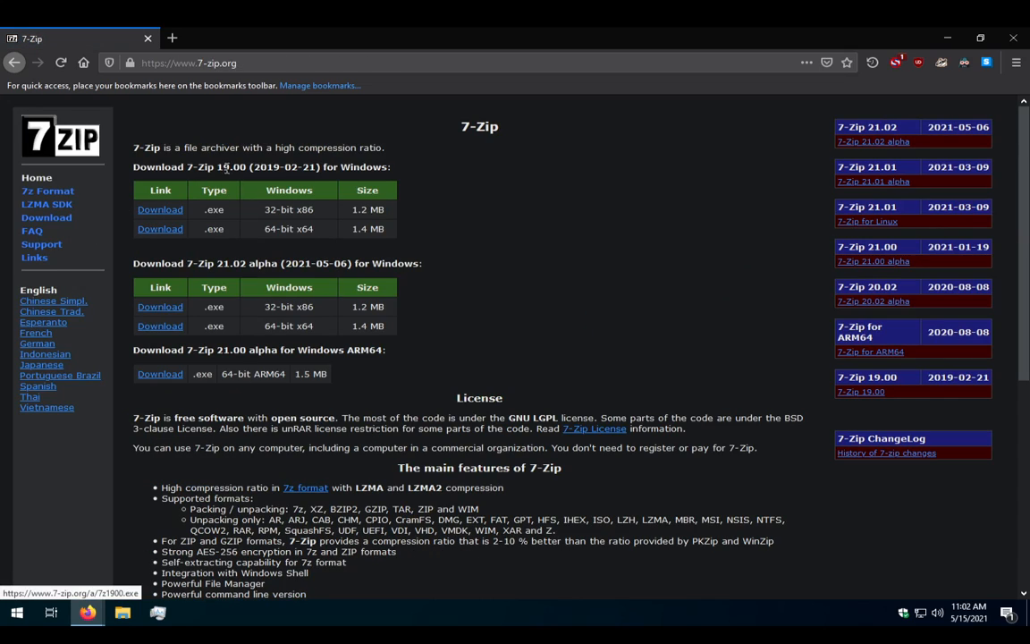
Download the 64-bit 7-Zip 19.00 installer (7z1900-x64.exe) and launch it from Downloads.
{"action": "left_click", "coordinate": [50, 219]}
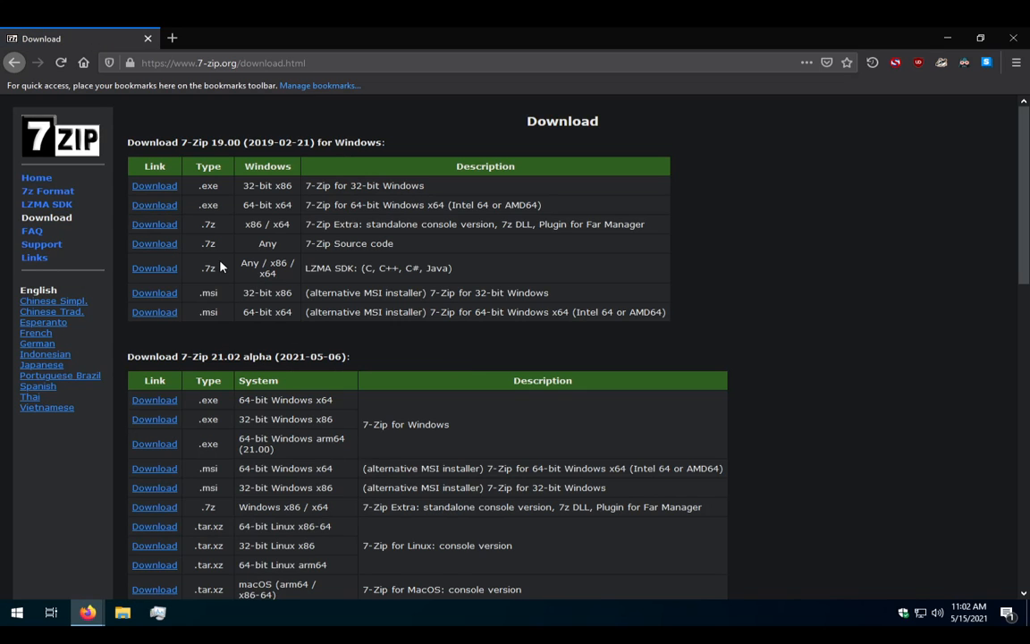
{"action": "key", "text": "alt+Left"}
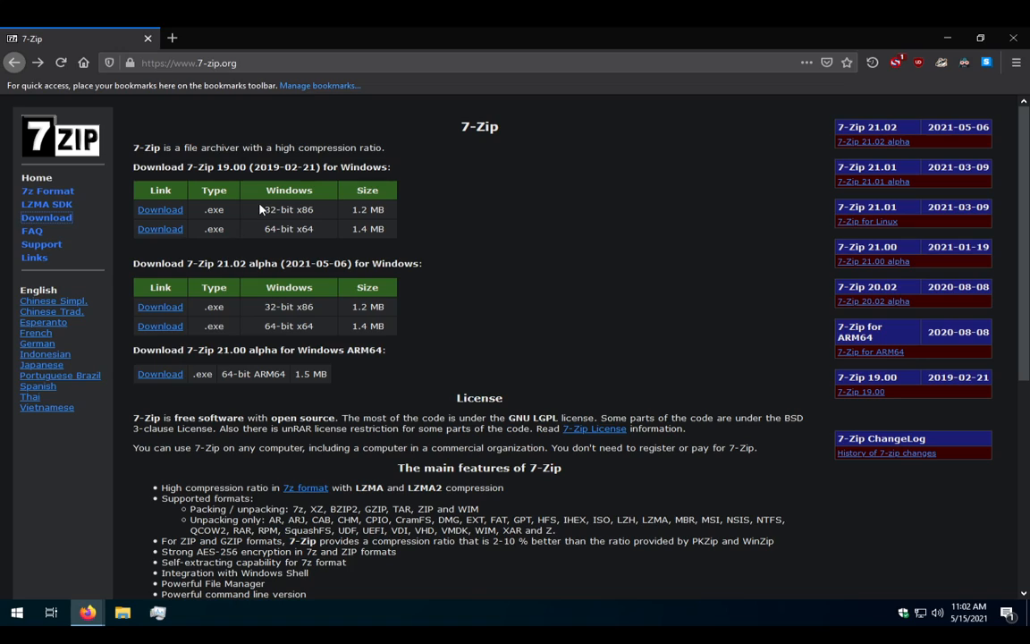
{"action": "left_click", "coordinate": [170, 230]}
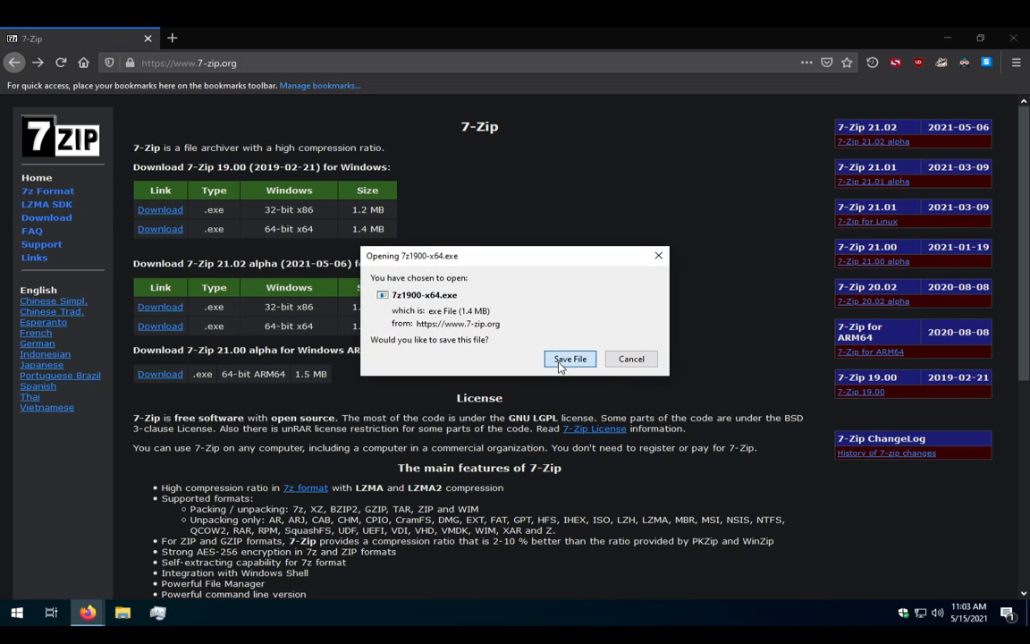
{"action": "left_click", "coordinate": [560, 361]}
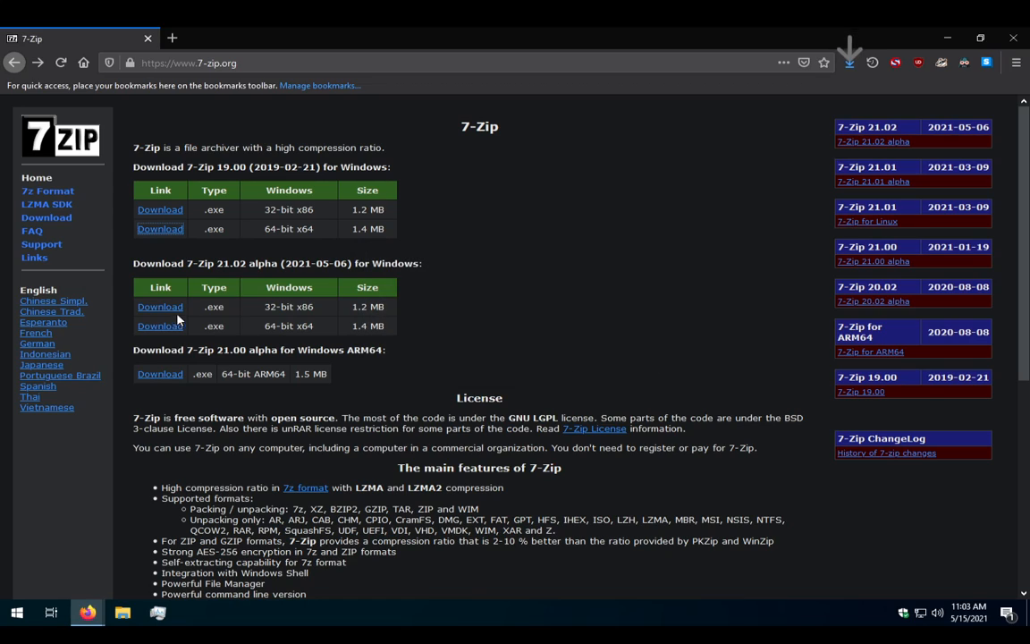
{"action": "left_click", "coordinate": [849, 62]}
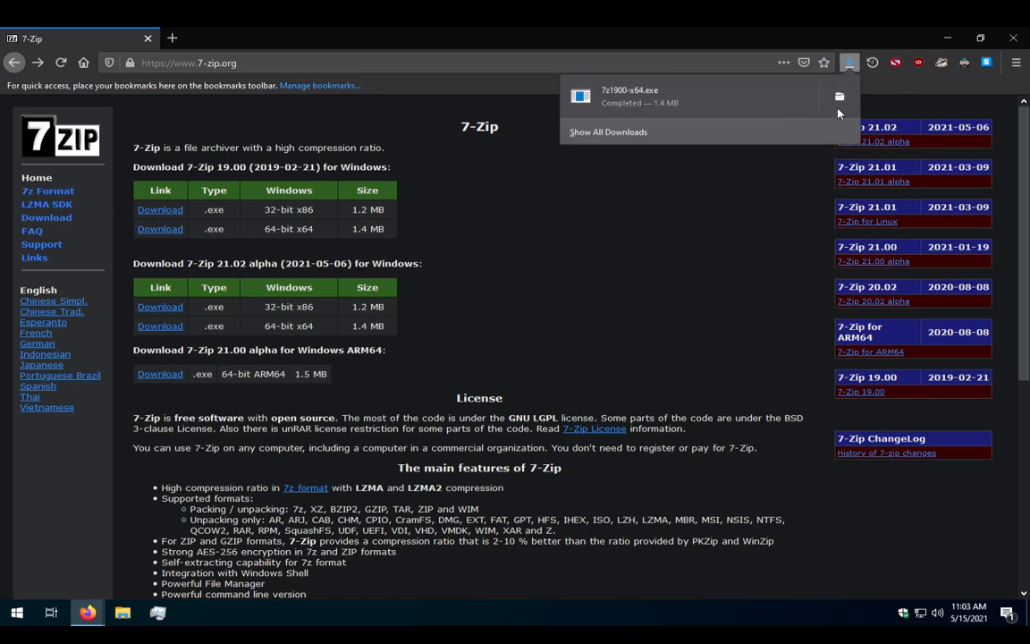
{"action": "left_click", "coordinate": [663, 105]}
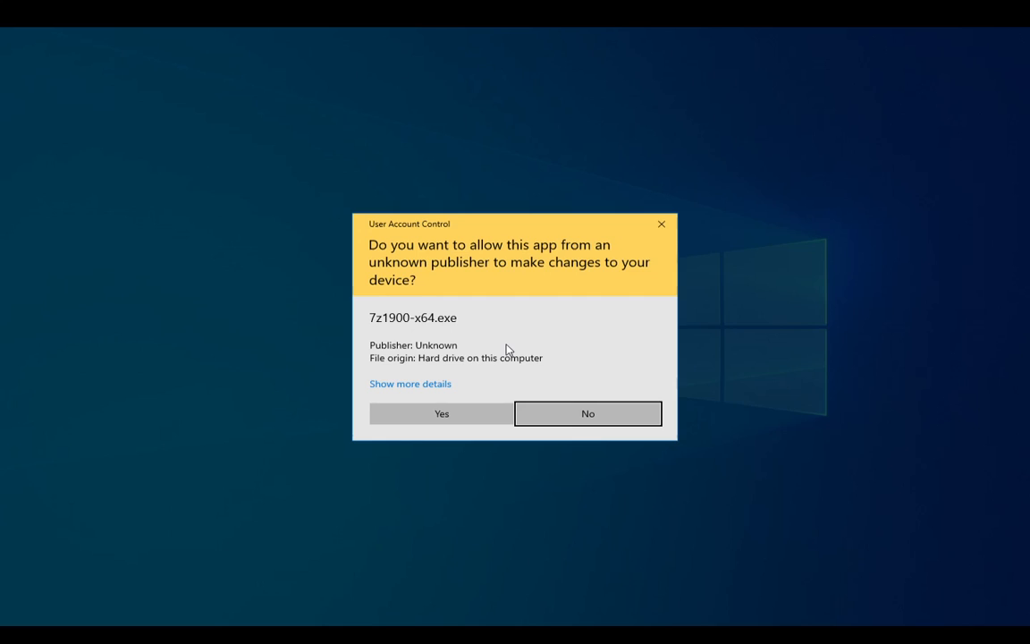
Approve the UAC prompt, close Firefox, and install 7-Zip 19.00 x64 into C:\Program Files\7-Zip\.
{"action": "left_click", "coordinate": [442, 413]}
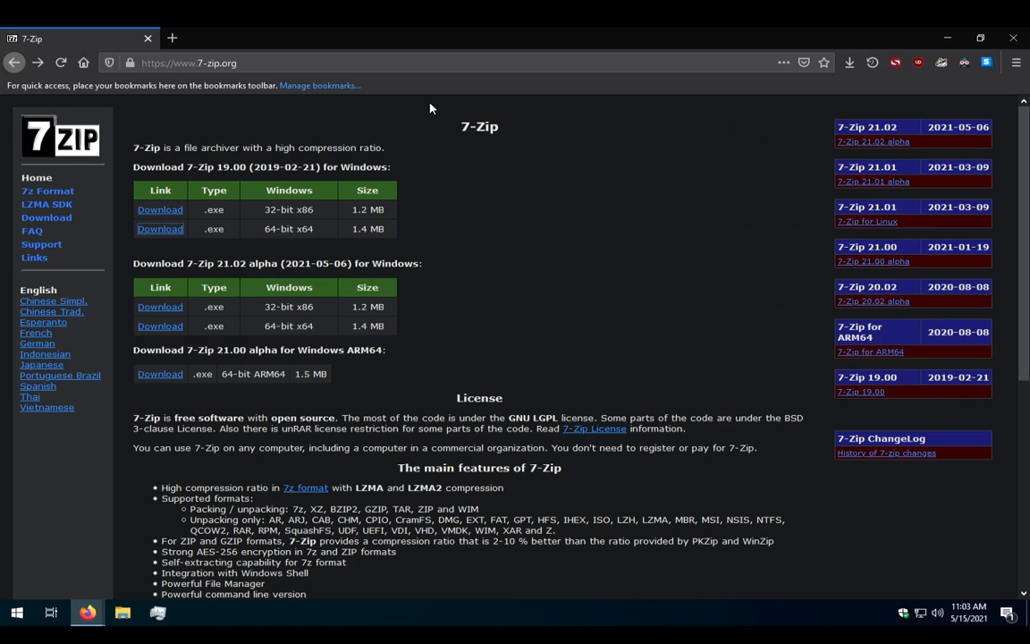
{"action": "left_click", "coordinate": [149, 39]}
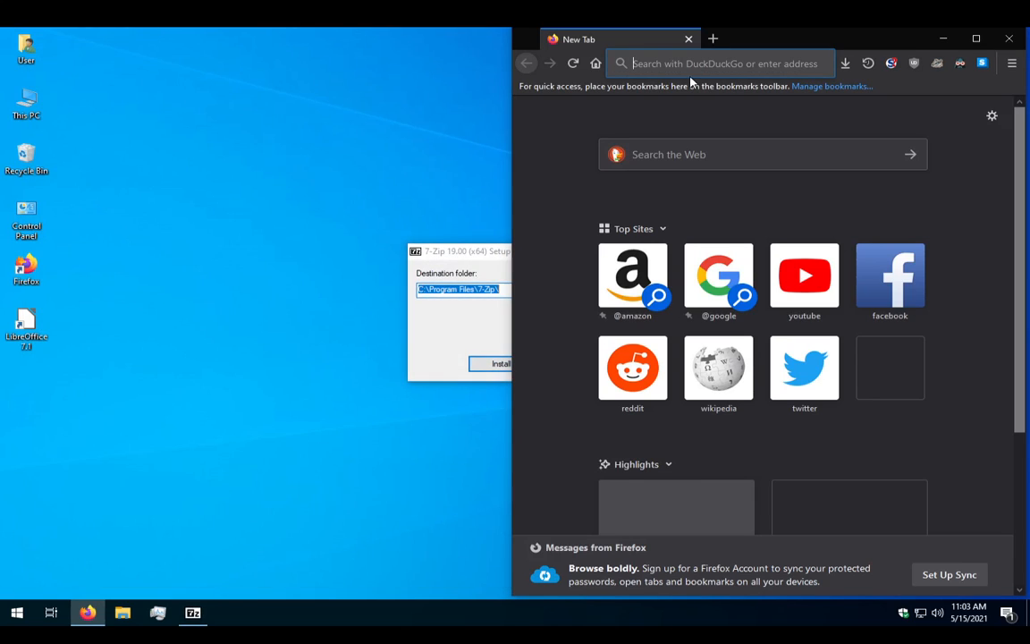
{"action": "left_click", "coordinate": [689, 38]}
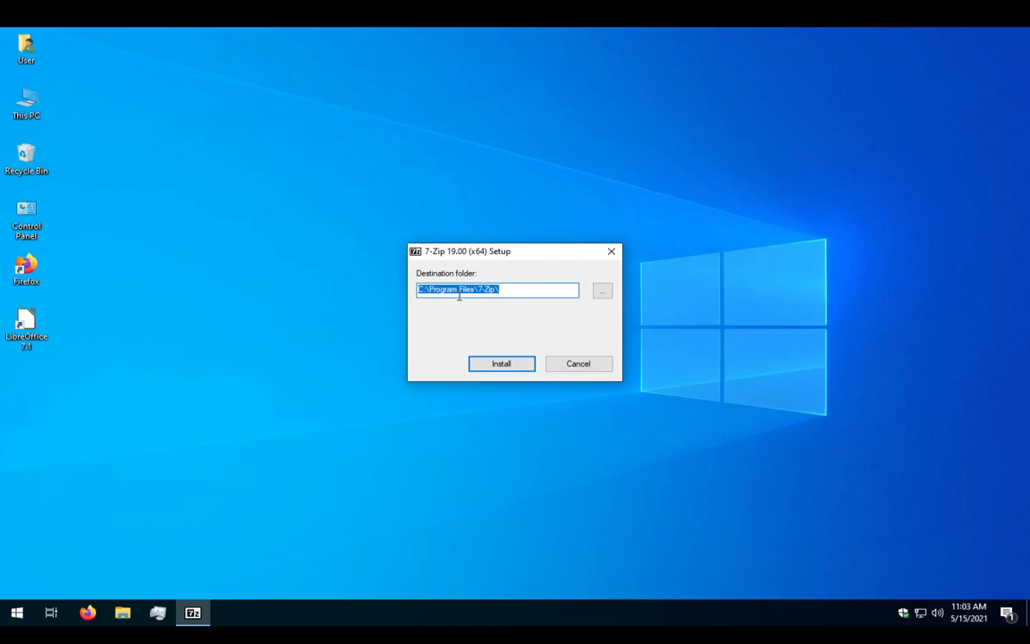
{"action": "left_click", "coordinate": [516, 372]}
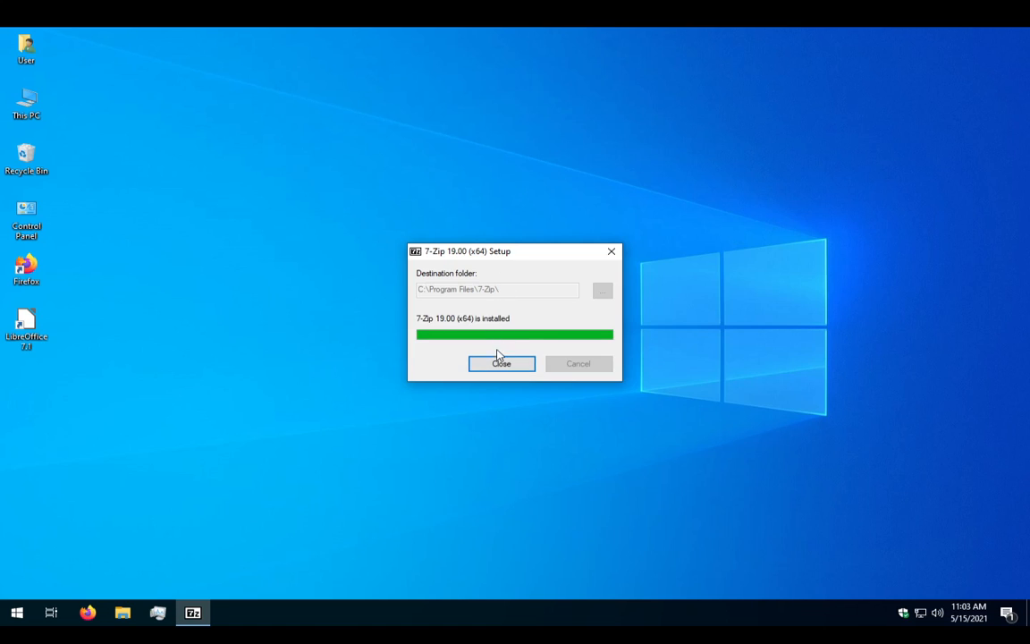
{"action": "left_click", "coordinate": [498, 361]}
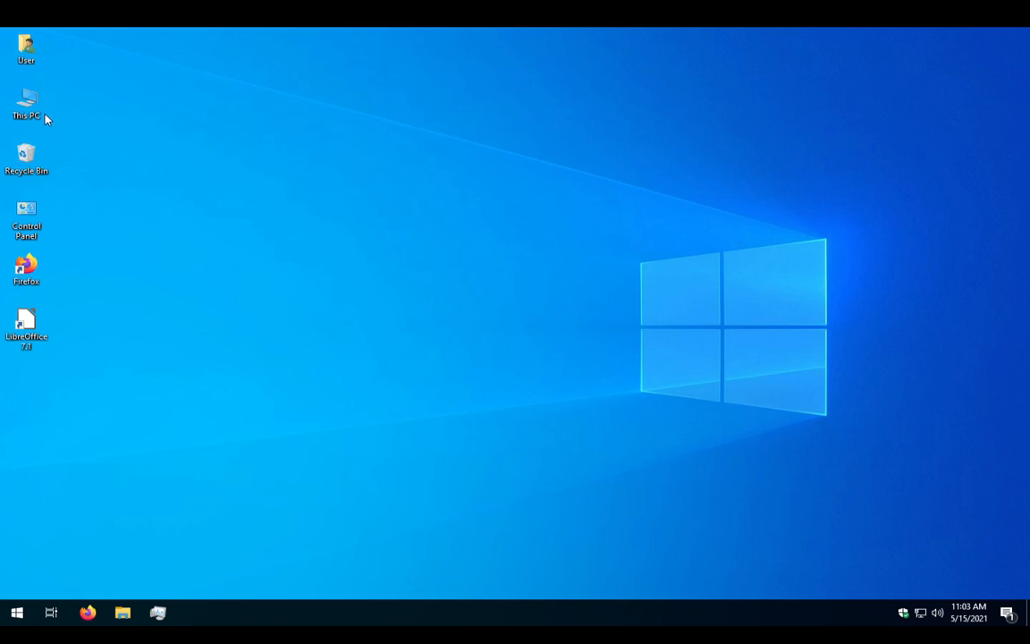
Launch LibreOffice 7.1 from the desktop and create a new Writer document.
{"action": "right_click", "coordinate": [160, 249]}
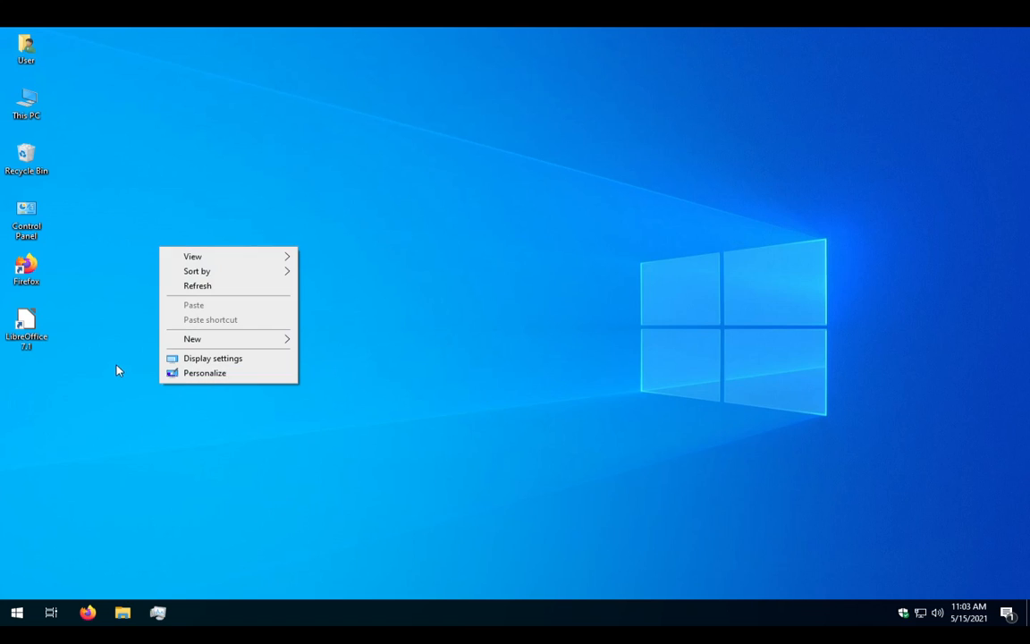
{"action": "left_click", "coordinate": [26, 326]}
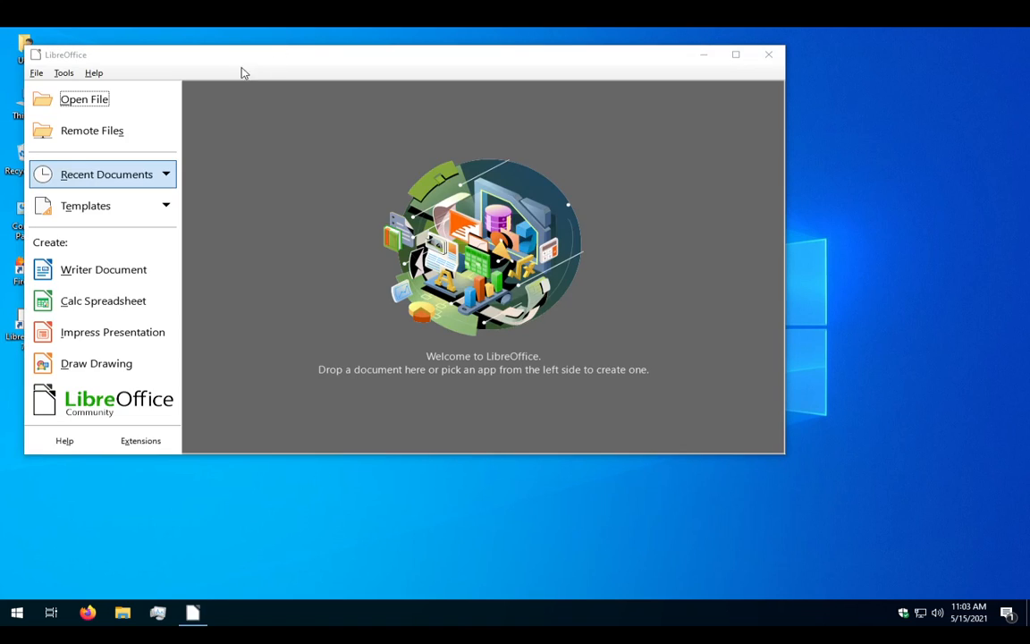
{"action": "left_click", "coordinate": [85, 279]}
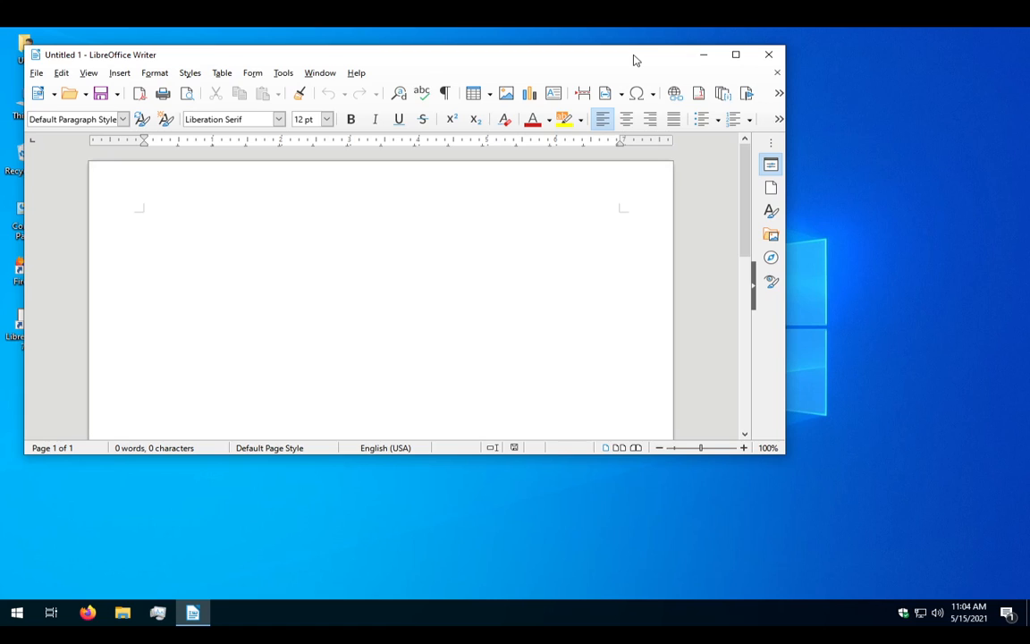
Type the person's name and DOB line, then the address line, leaving an empty line below.
{"action": "left_click_drag", "start_coordinate": [634, 60], "coordinate": [764, 96]}
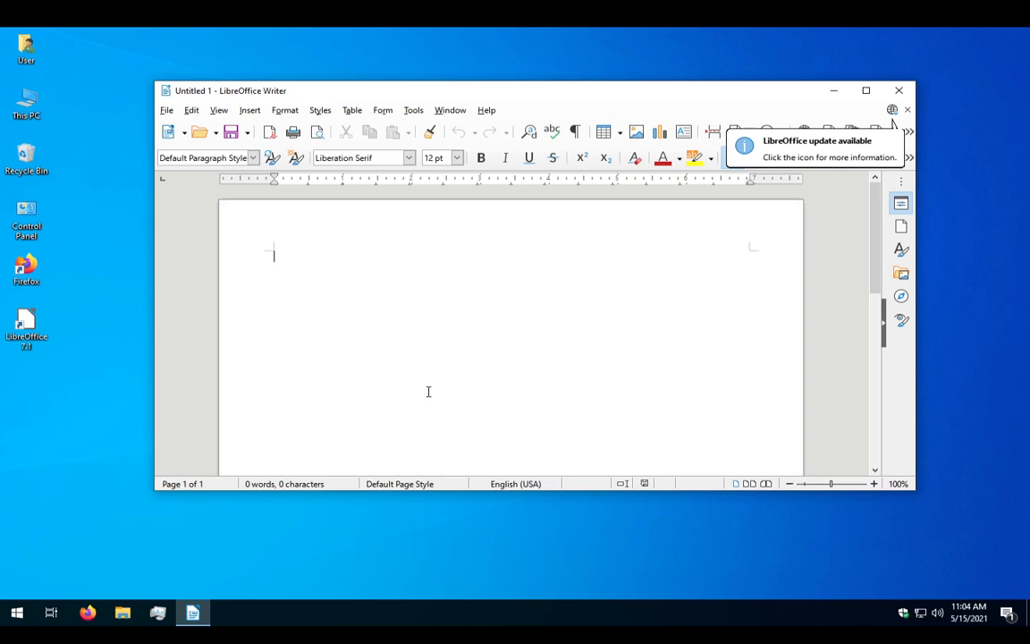
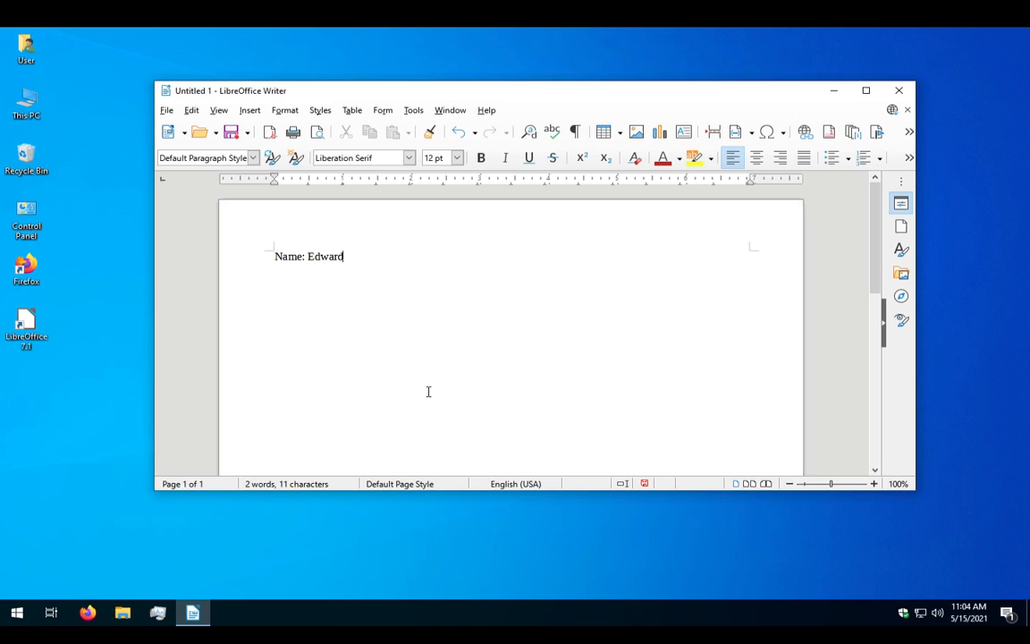
{"action": "type", "text": "DOB - "}
{"action": "type", "text": "xx/xx/"}
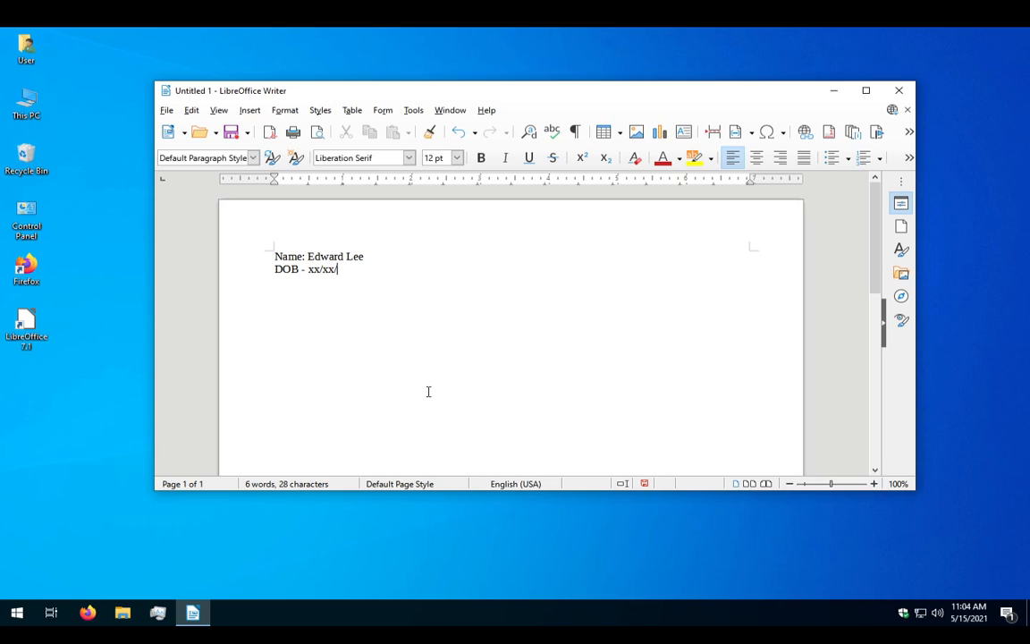
{"action": "type", "text": "19xx"}
{"action": "key", "text": "Return"}
{"action": "type", "text": "Address - TH"}
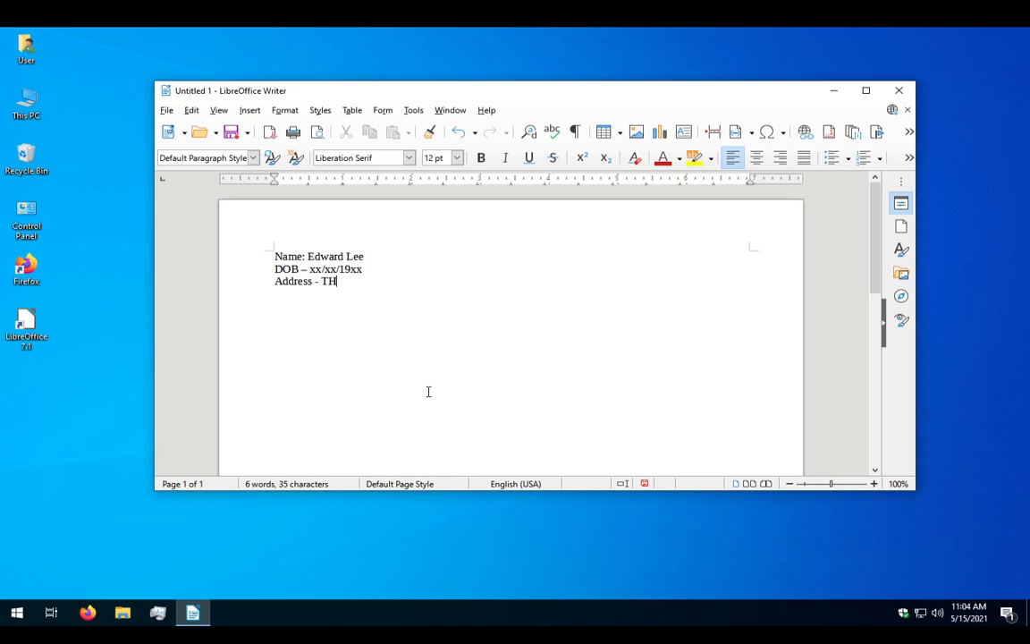
{"action": "type", "text": " 1111 THIS IS REAL AD"}
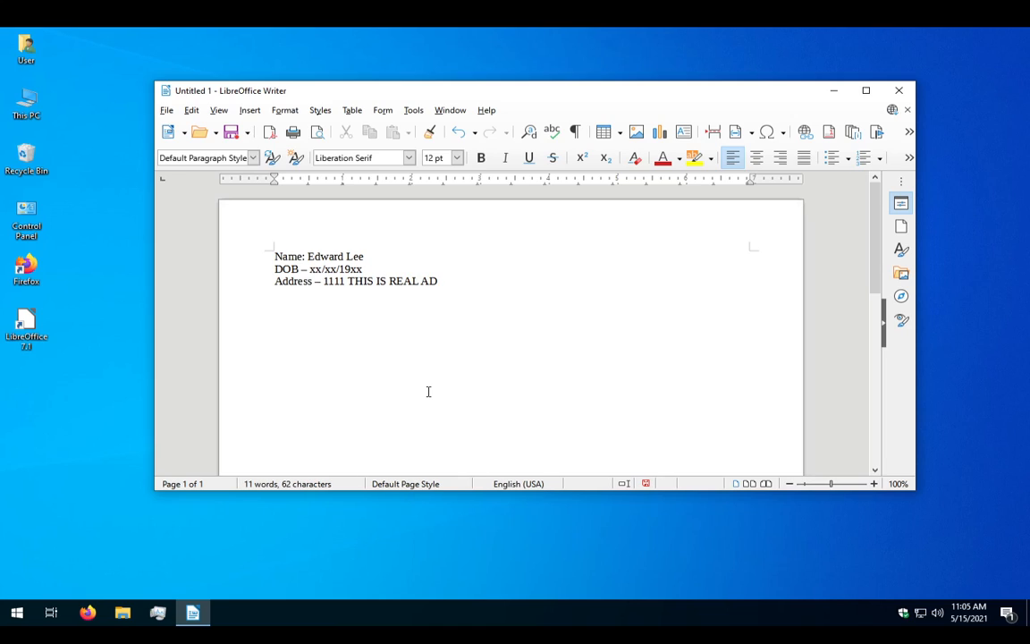
{"action": "type", "text": "DRESS  A"}
{"action": "key", "text": "BackSpace"}
{"action": "key", "text": "Return"}
{"action": "type", "text": "aodhpigjwo"}
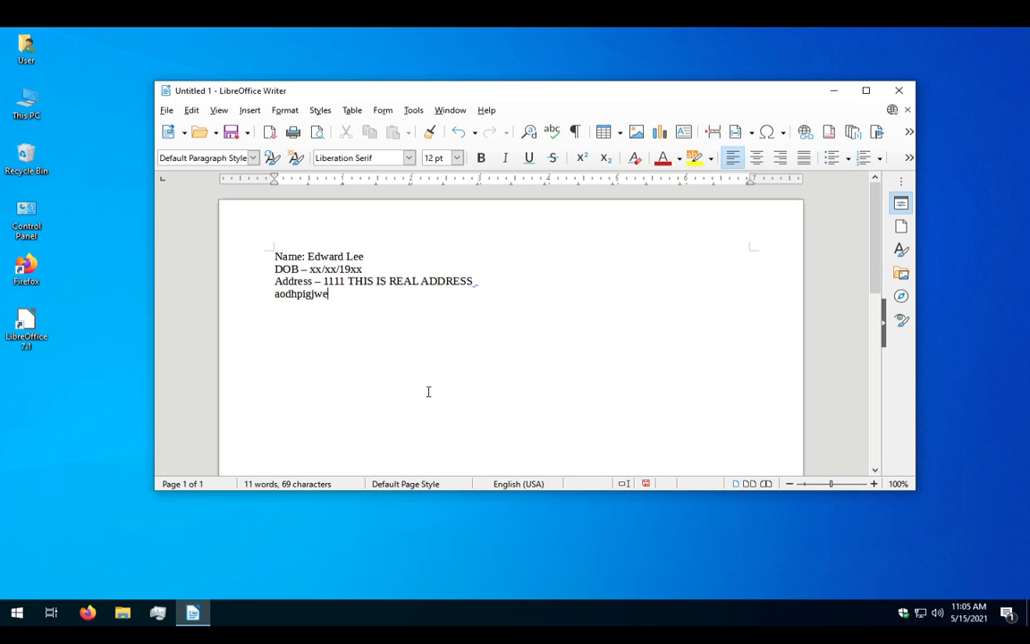
{"action": "key", "text": "BackSpace"}
{"action": "key", "text": "BackSpace"}
{"action": "key", "text": "BackSpace"}
{"action": "key", "text": "BackSpace"}
{"action": "key", "text": "BackSpace"}
{"action": "key", "text": "BackSpace"}
{"action": "key", "text": "BackSpace"}
{"action": "key", "text": "BackSpace"}
{"action": "key", "text": "BackSpace"}
{"action": "key", "text": "BackSpace"}
In the save dialog, choose the Desktop folder and the Word 2007–365 file format.
{"action": "key", "text": "ctrl+s"}
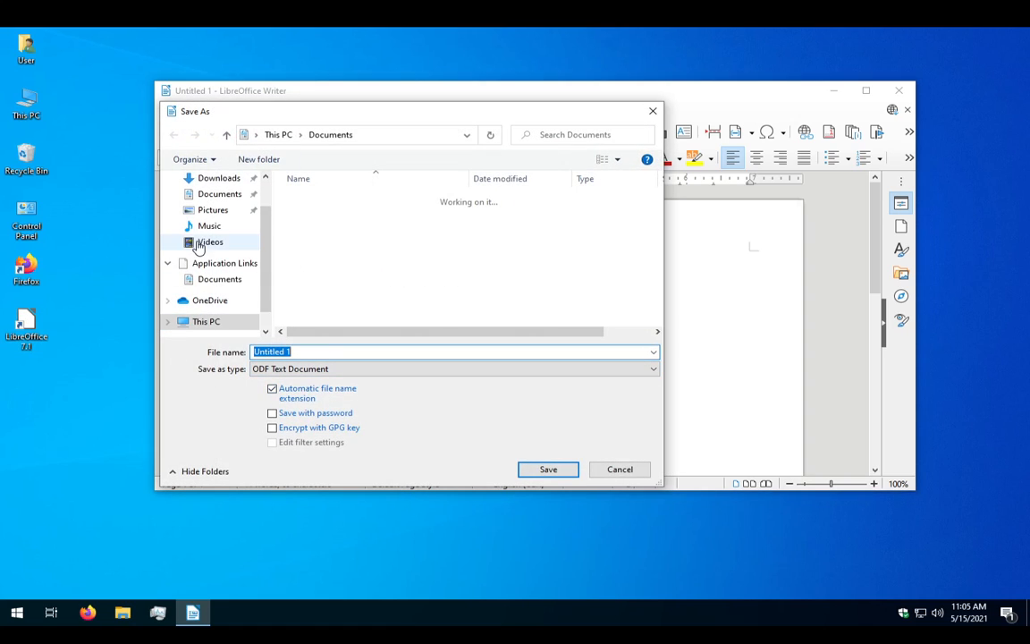
{"action": "scroll", "coordinate": [210, 268], "scroll_direction": "up", "scroll_amount": 1}
{"action": "left_click", "coordinate": [213, 203]}
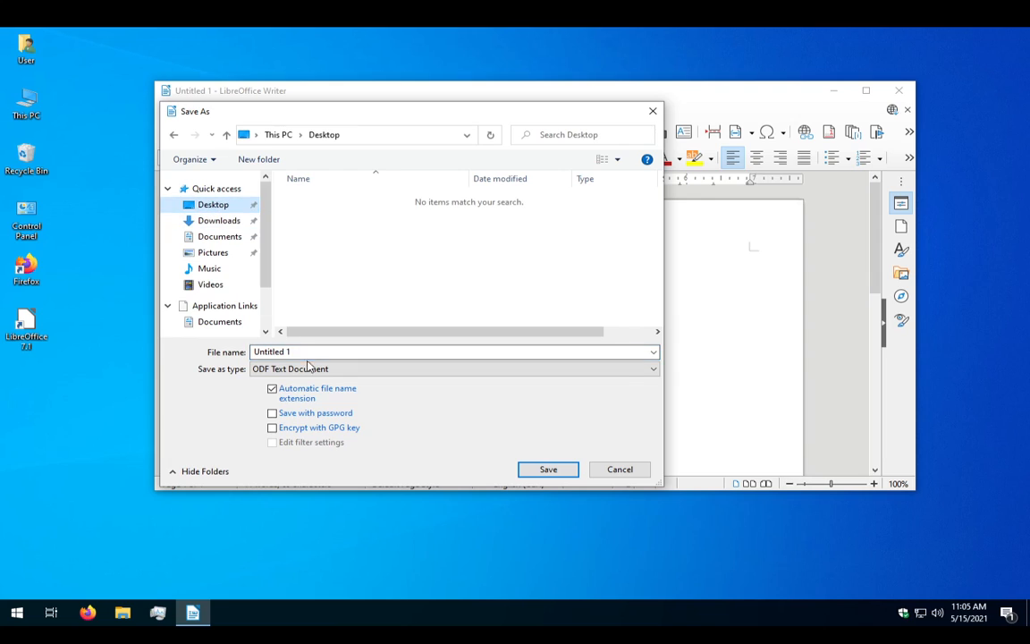
{"action": "left_click", "coordinate": [302, 369]}
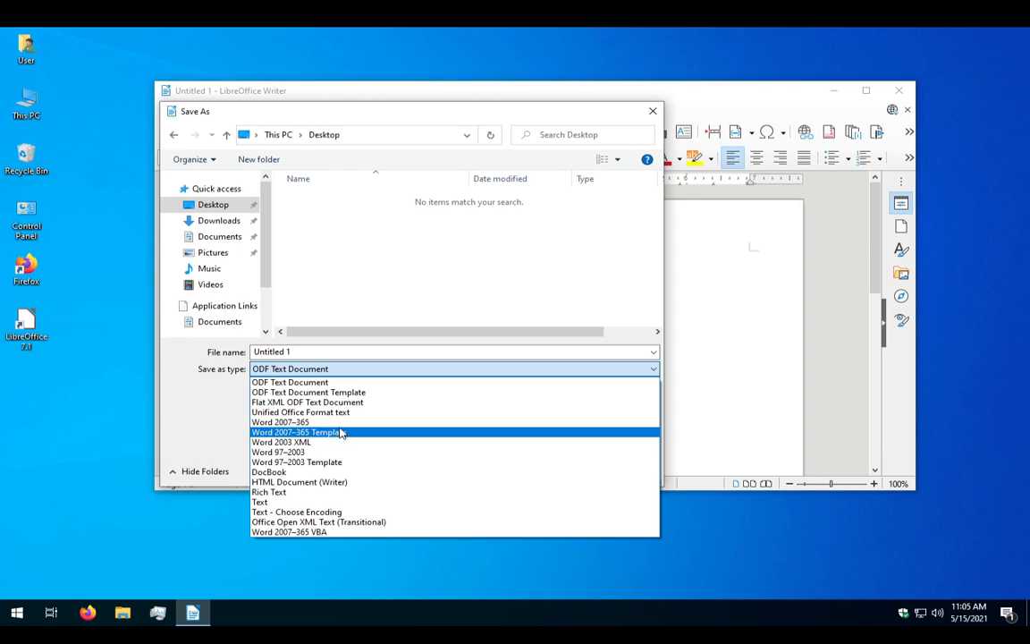
{"action": "left_click", "coordinate": [313, 422]}
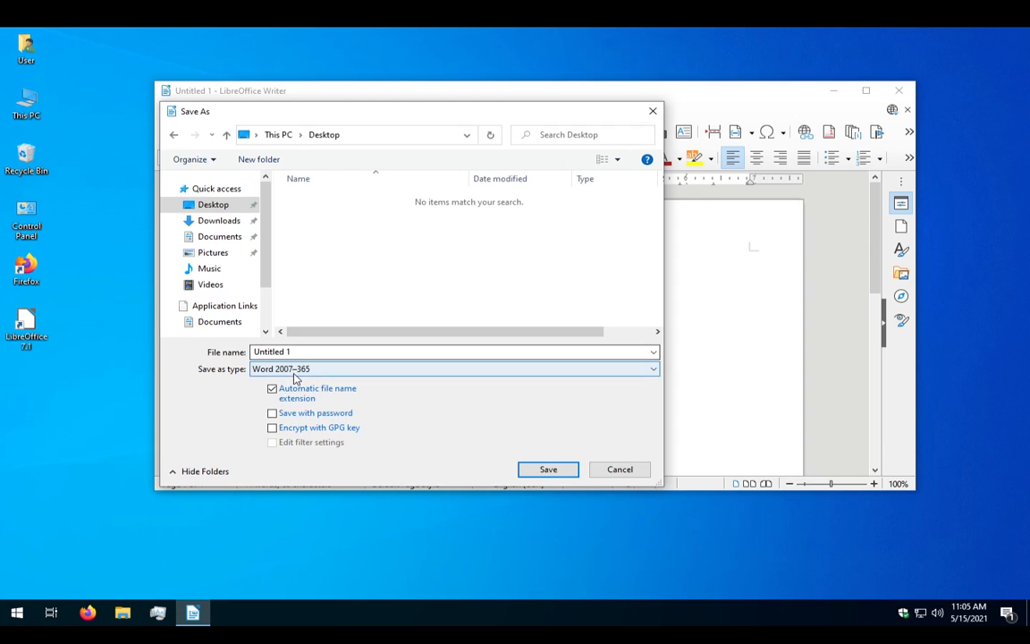
{"action": "left_click", "coordinate": [264, 370]}
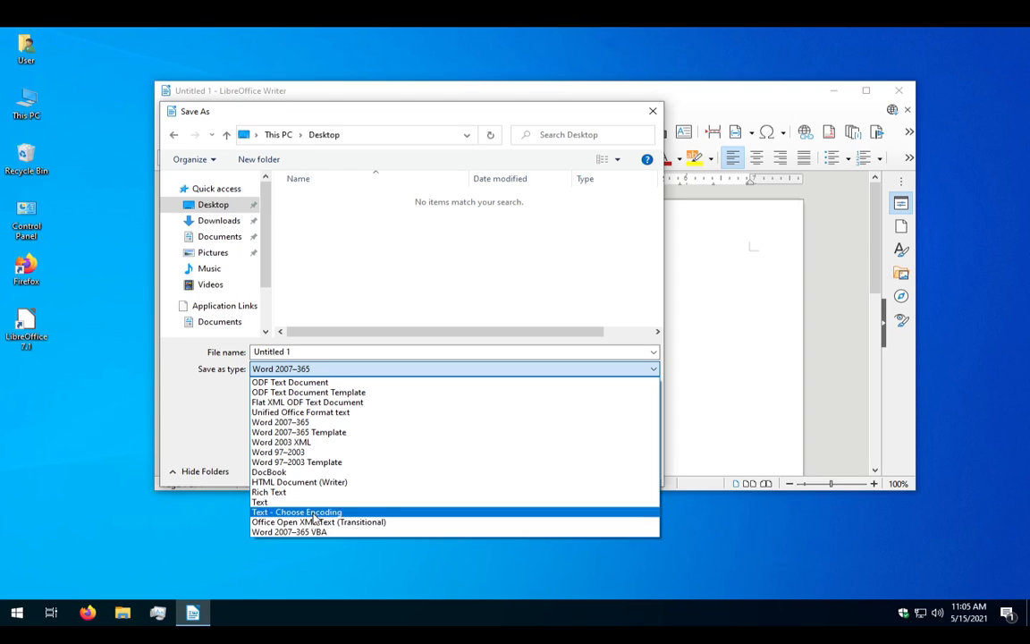
{"action": "left_click", "coordinate": [207, 396]}
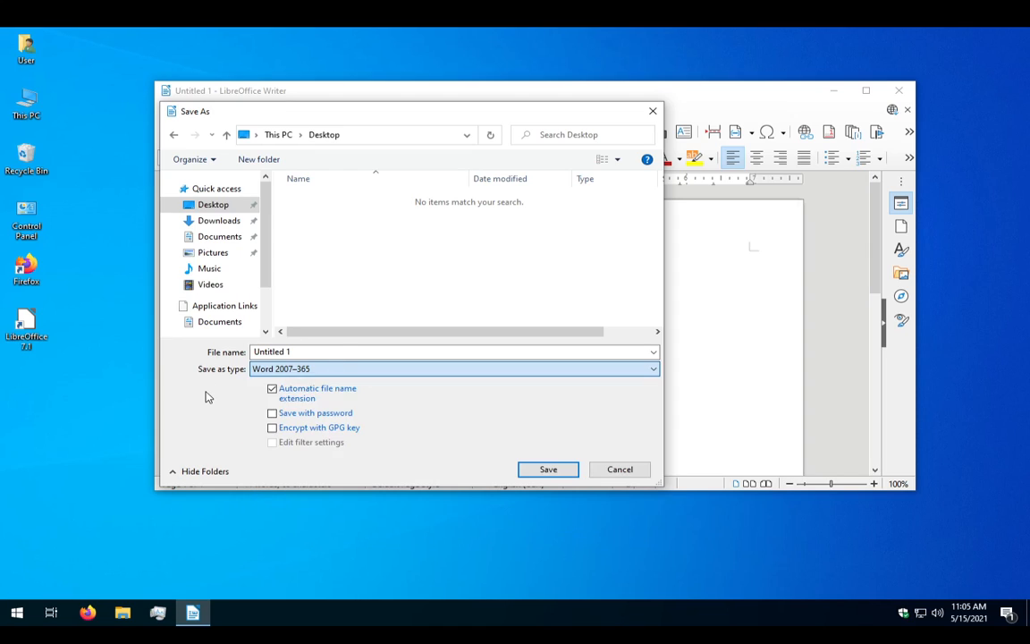
Name the file 'Sensitive information.docx', save it, and keep the Word 2007–365 format.
{"action": "left_click_drag", "start_coordinate": [316, 354], "coordinate": [230, 343]}
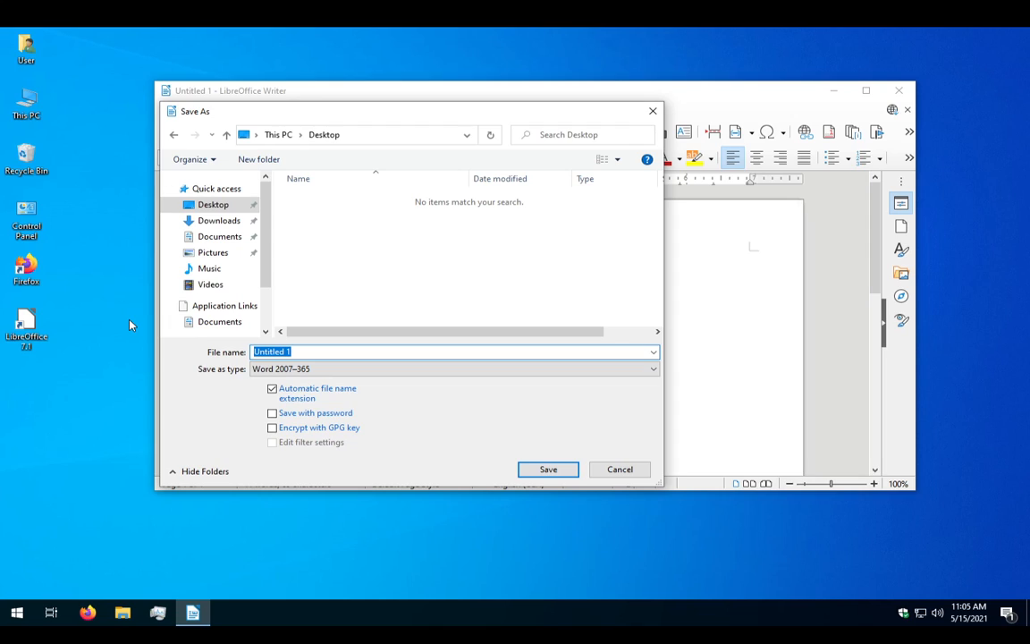
{"action": "key", "text": "BackSpace"}
{"action": "type", "text": "Sensitive information."}
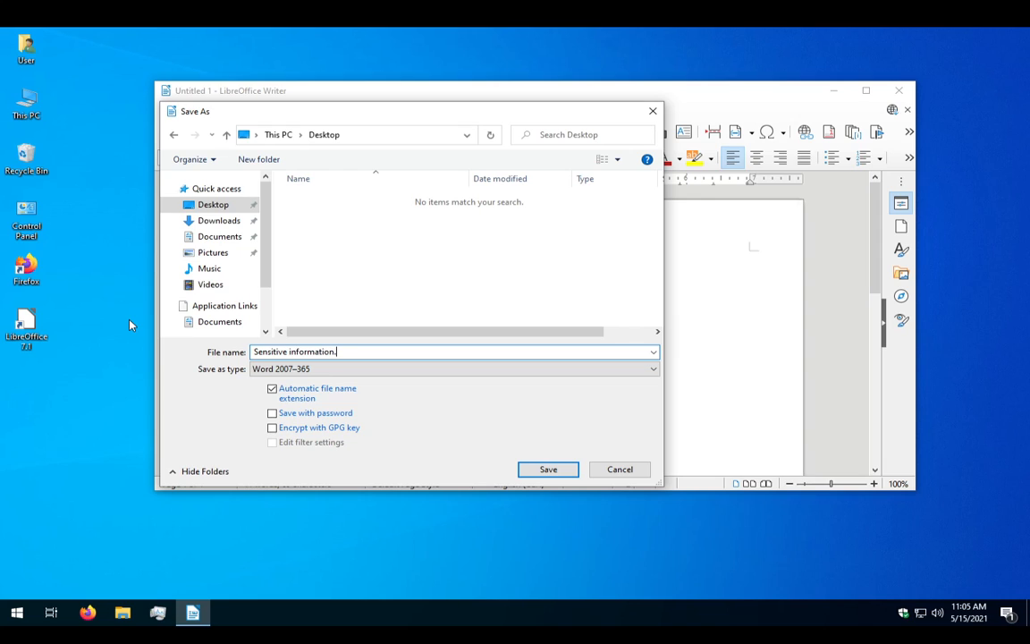
{"action": "type", "text": "docx"}
{"action": "key", "text": "Return"}
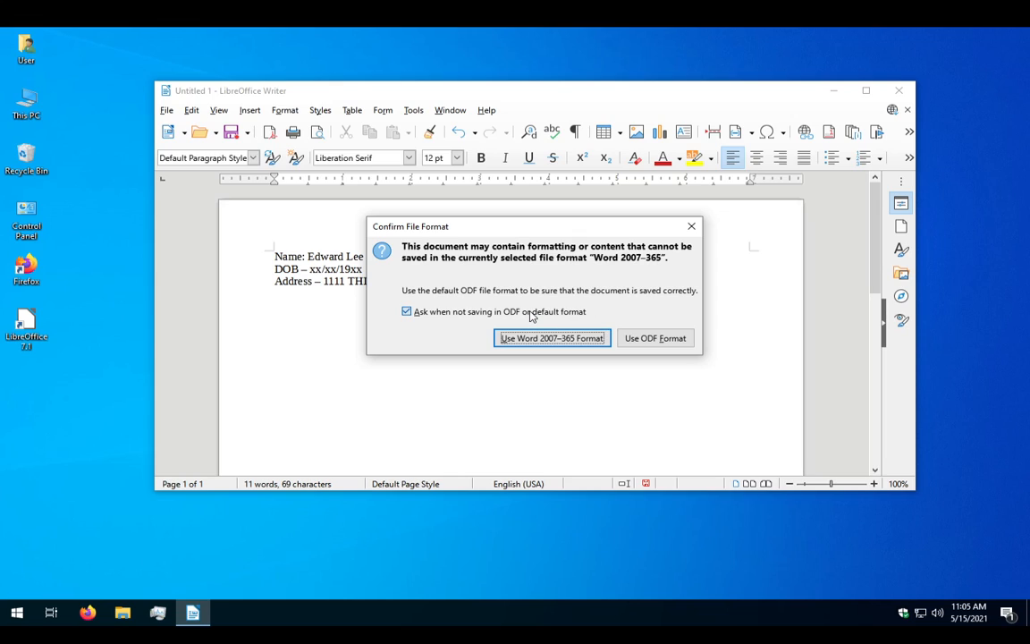
{"action": "left_click", "coordinate": [517, 341]}
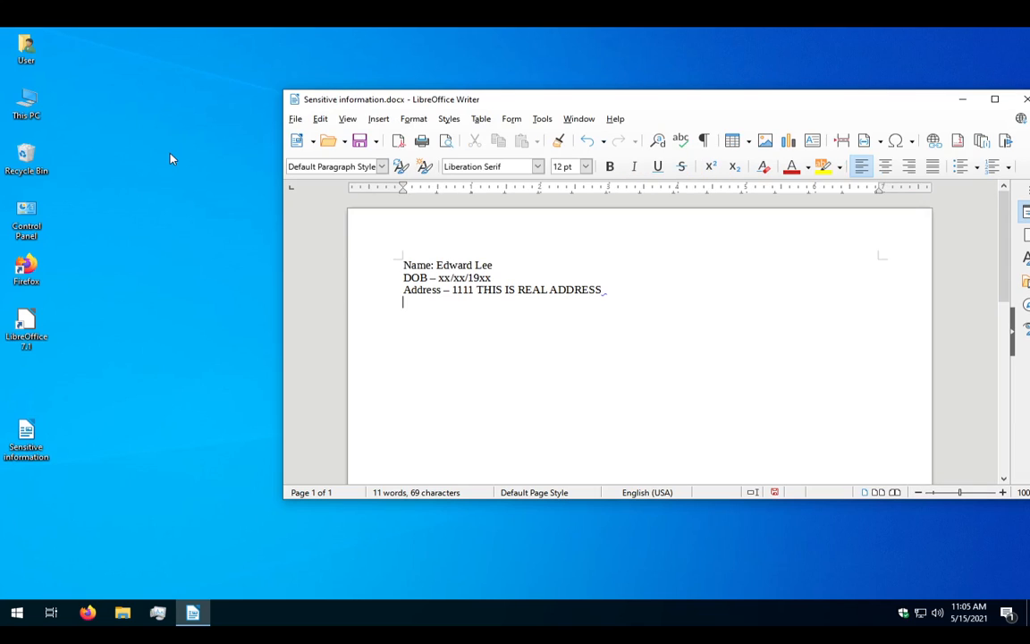
Close Writer, reopen Sensitive information.docx from the desktop to check it, then close it.
{"action": "left_click", "coordinate": [1024, 99]}
{"action": "double_click", "coordinate": [40, 449]}
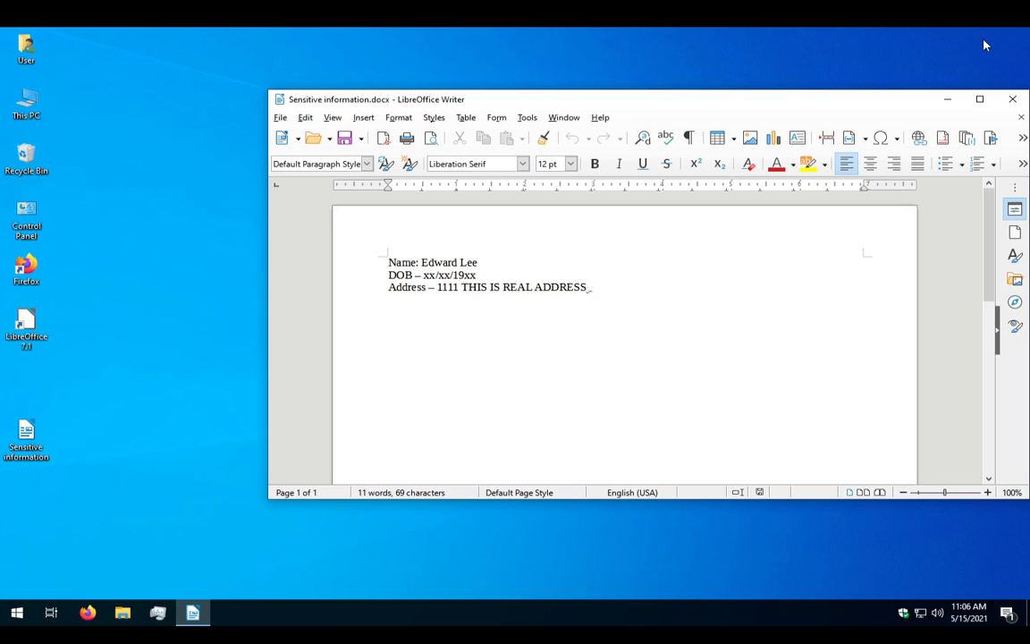
{"action": "left_click", "coordinate": [1014, 100]}
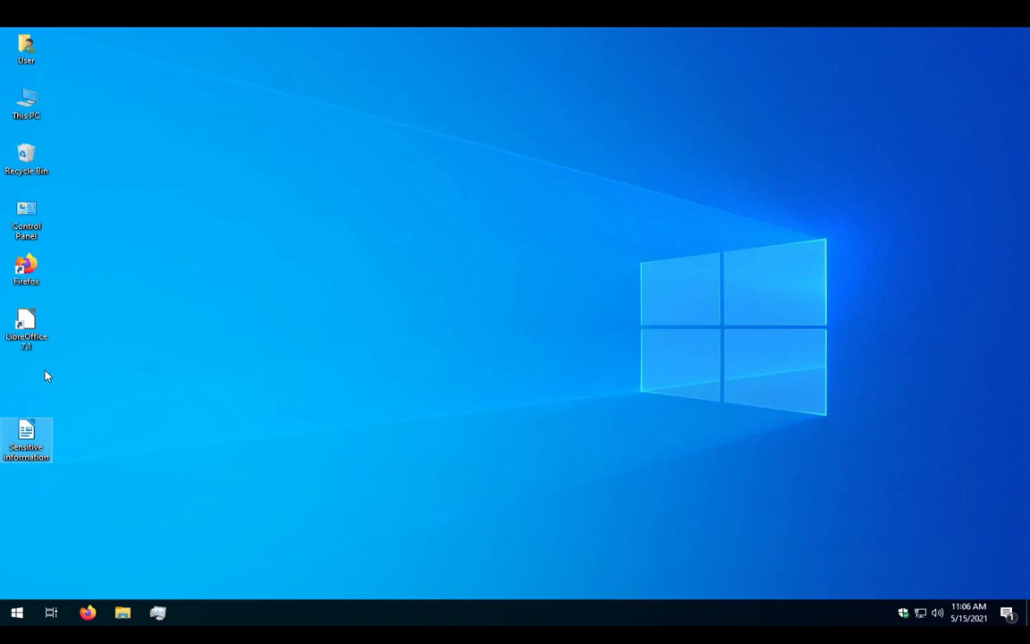
Open 7-Zip's Add to Archive dialog for the Sensitive information file.
{"action": "double_click", "coordinate": [31, 434]}
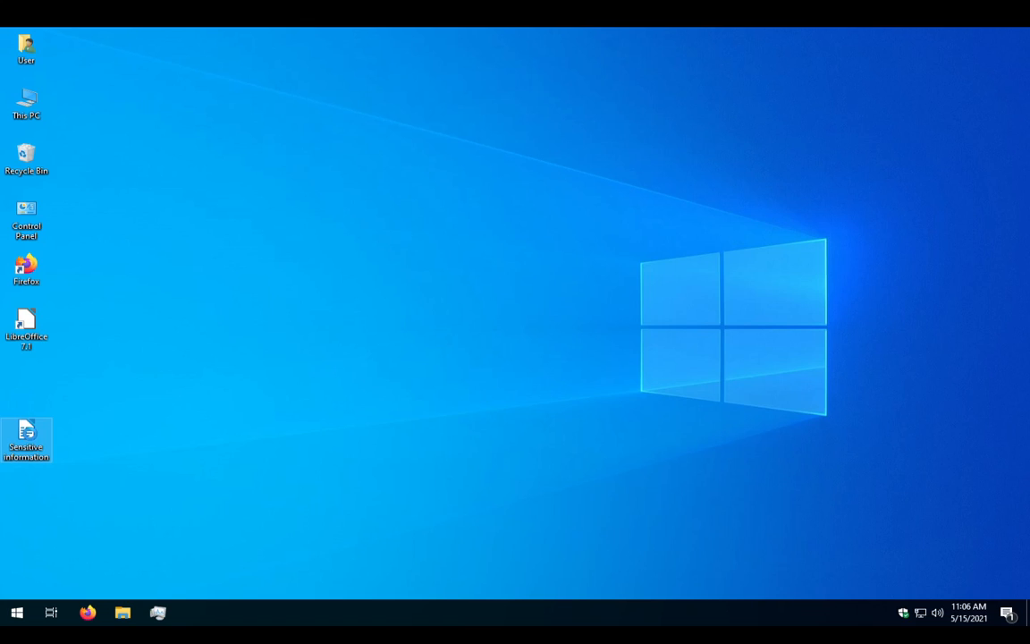
{"action": "key", "text": "shift+F10"}
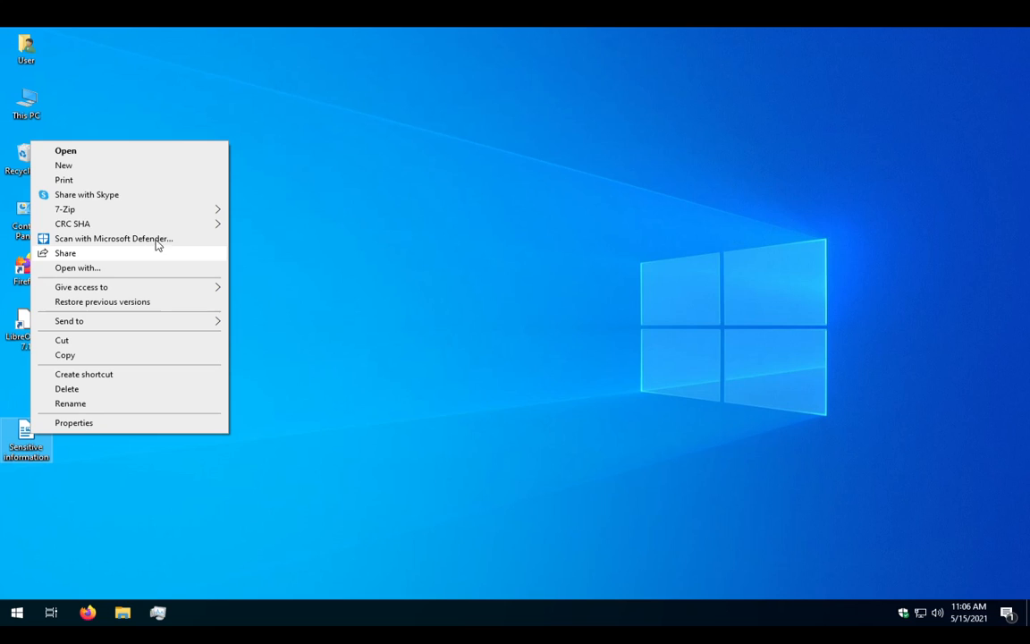
{"action": "mouse_move", "coordinate": [179, 216]}
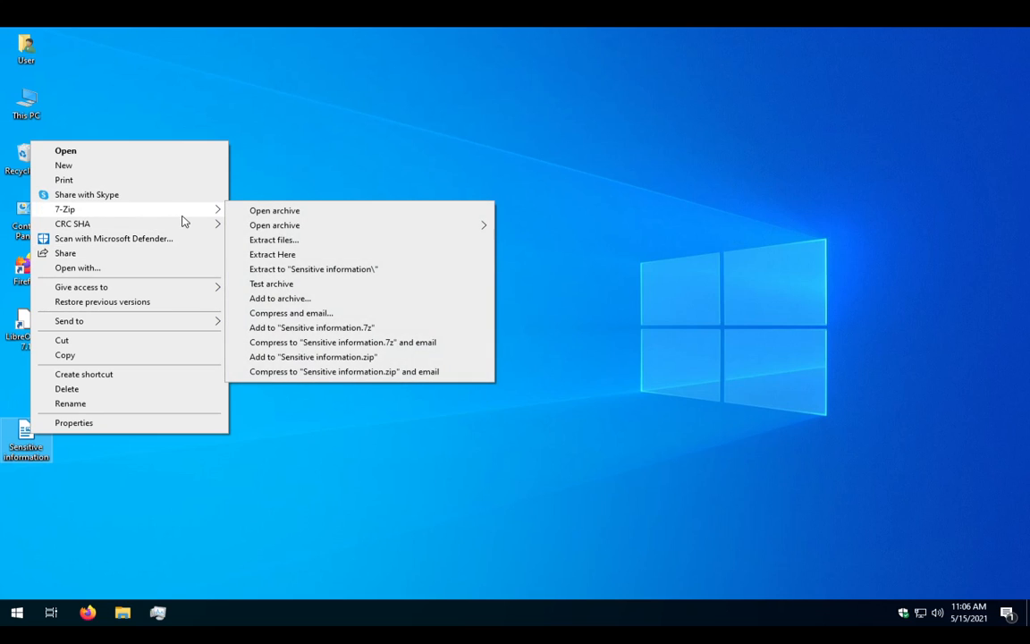
{"action": "left_click", "coordinate": [299, 305]}
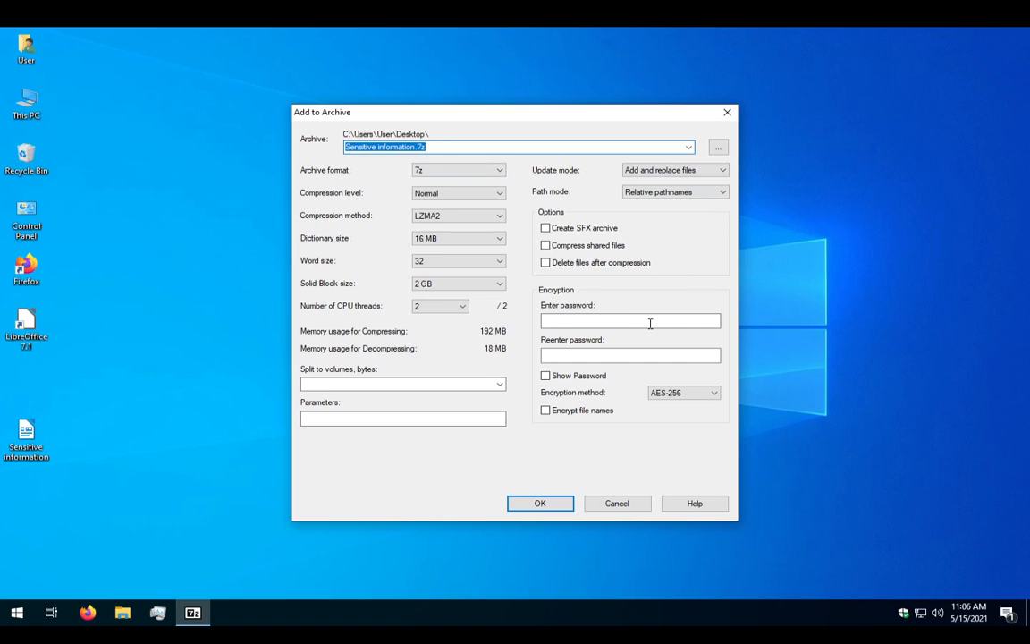
Set the archive format to zip and the encryption method to AES-256.
{"action": "left_click", "coordinate": [453, 170]}
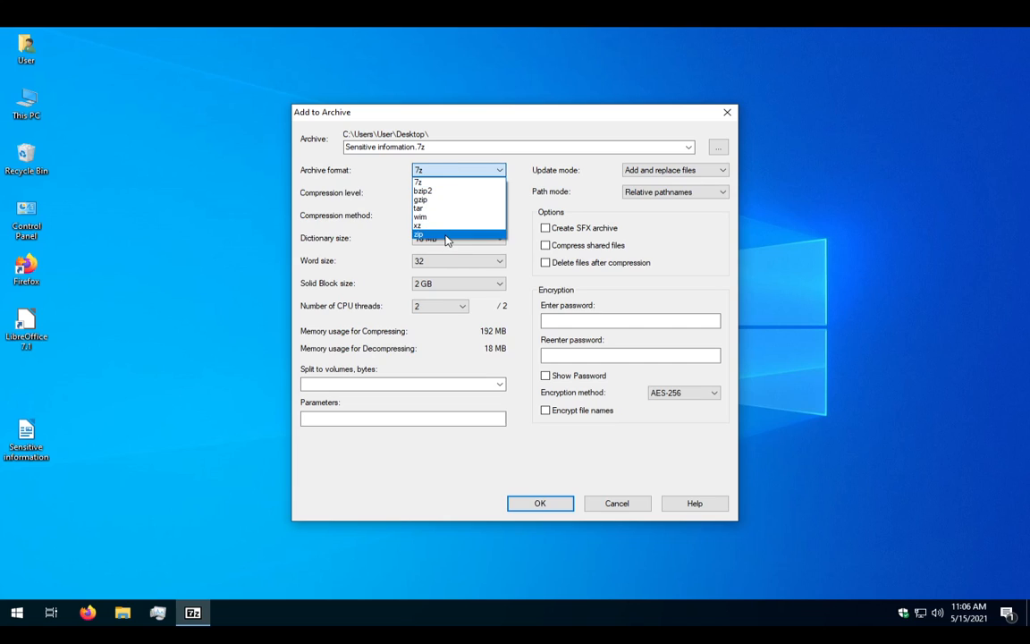
{"action": "left_click", "coordinate": [447, 235]}
{"action": "left_click", "coordinate": [458, 174]}
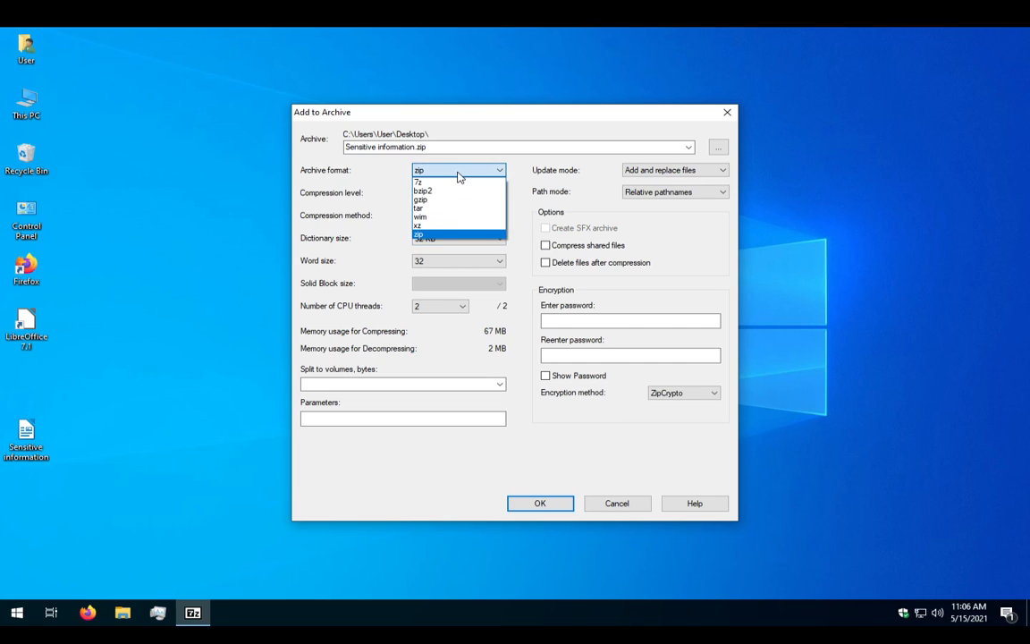
{"action": "left_click", "coordinate": [458, 174]}
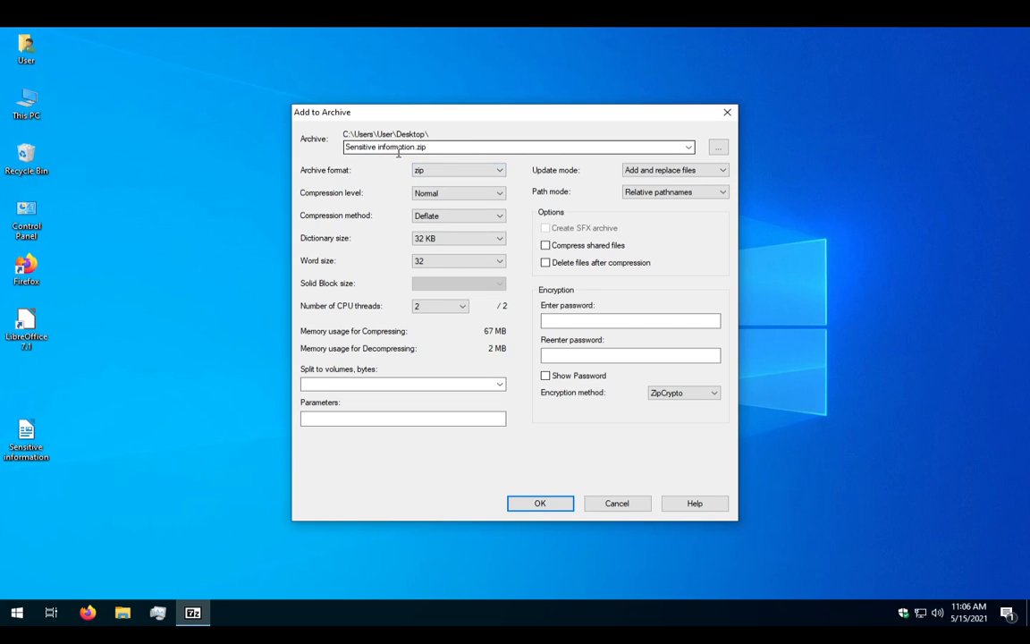
{"action": "left_click", "coordinate": [608, 326]}
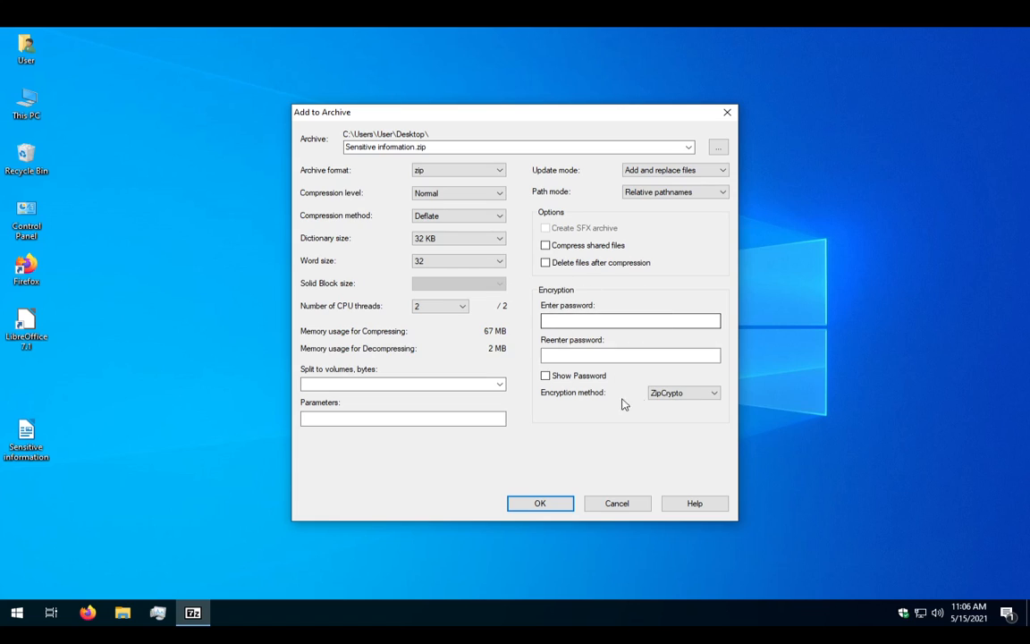
{"action": "left_click", "coordinate": [652, 396]}
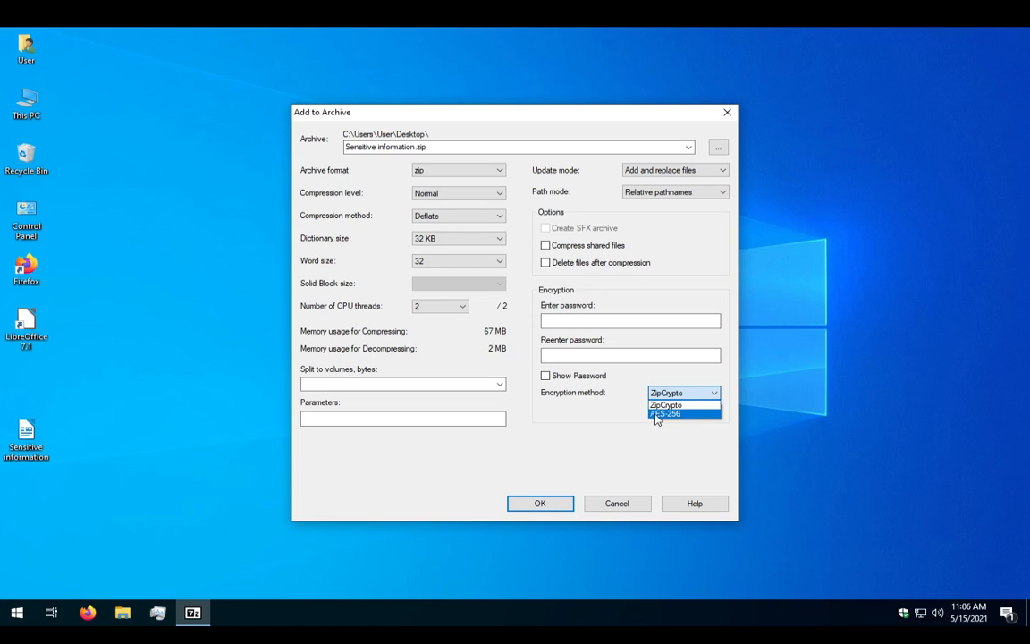
{"action": "left_click", "coordinate": [673, 409]}
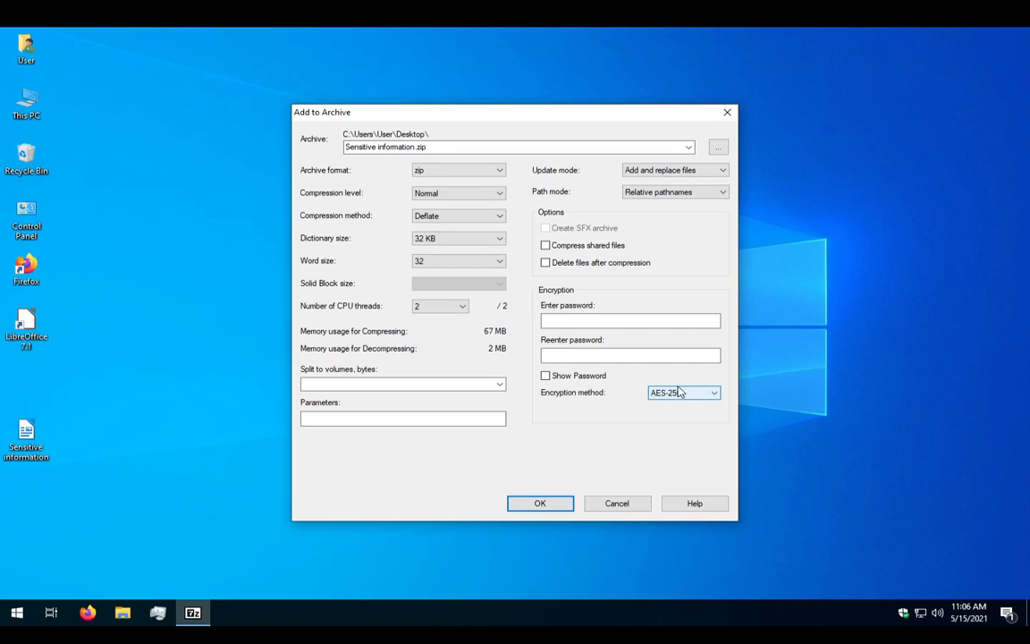
{"action": "left_click", "coordinate": [603, 319]}
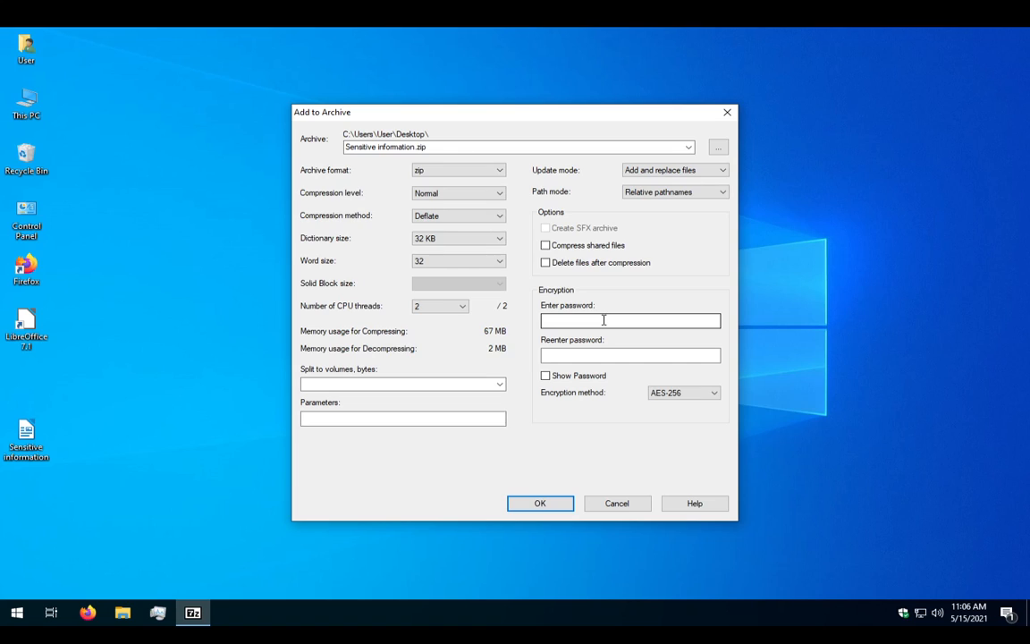
Toggle Show Password on and off, then place the cursor in the password box.
{"action": "left_click", "coordinate": [598, 381]}
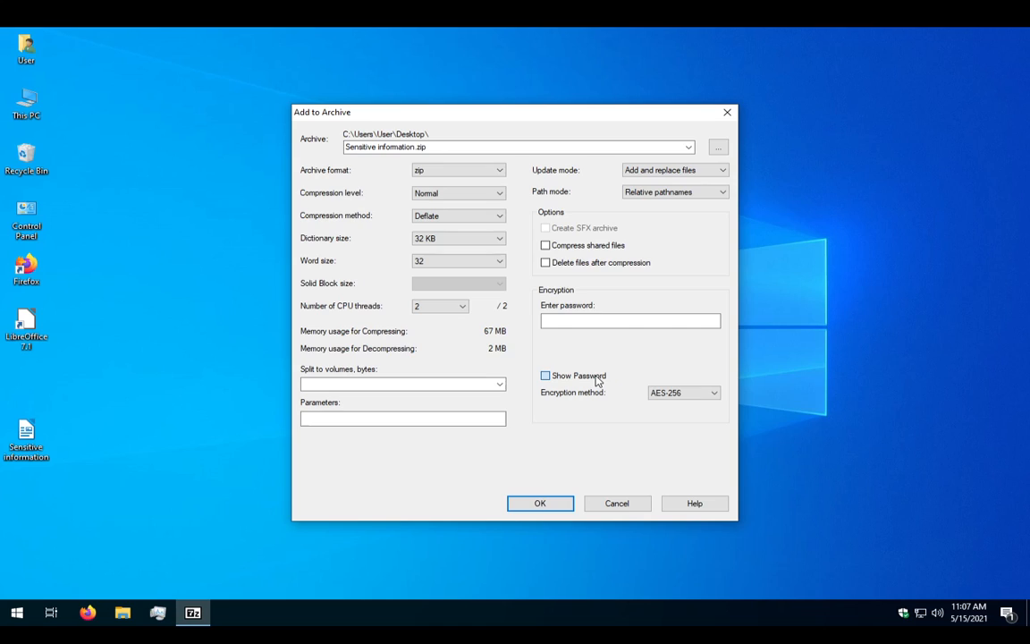
{"action": "left_click", "coordinate": [597, 381]}
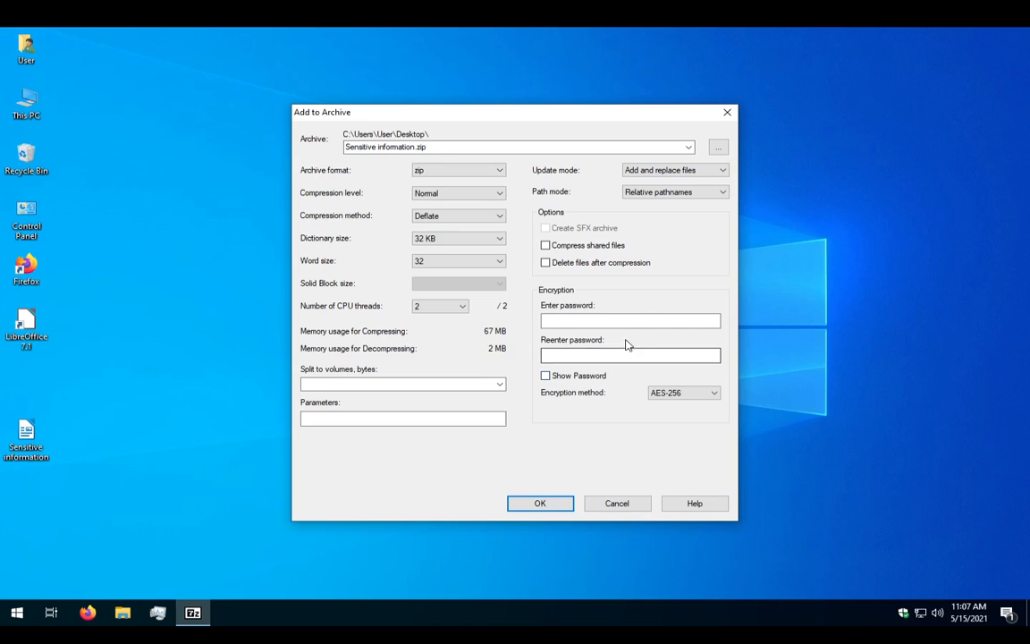
{"action": "left_click", "coordinate": [641, 318]}
Enable Show Password, type and correct the archive password, then select it all for copying.
{"action": "left_click", "coordinate": [586, 378]}
{"action": "left_click", "coordinate": [632, 320]}
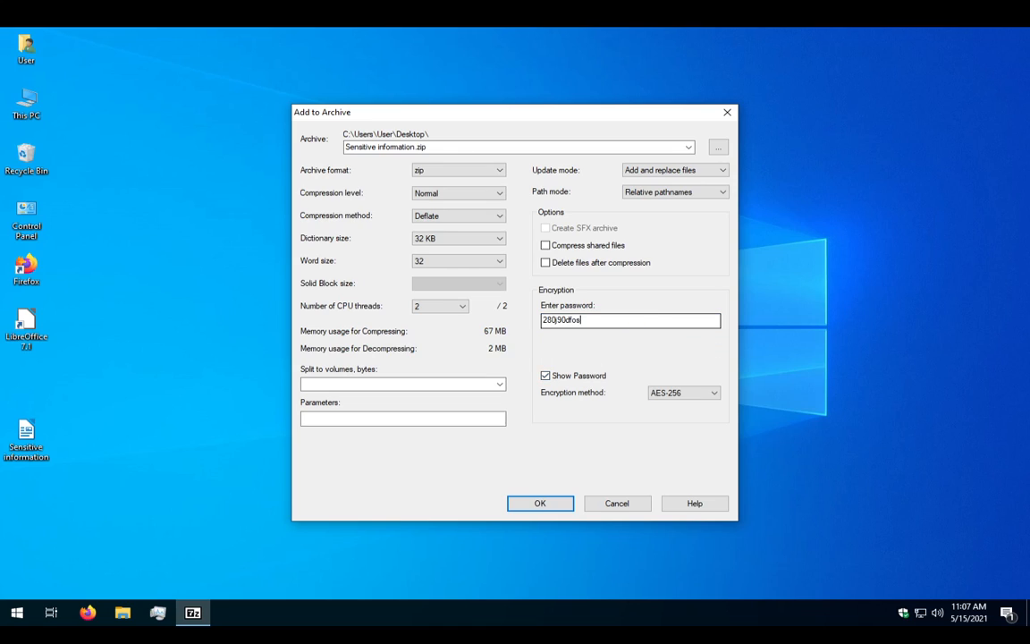
{"action": "key", "text": "BackSpace"}
{"action": "key", "text": "BackSpace"}
{"action": "key", "text": "BackSpace"}
{"action": "key", "text": "BackSpace"}
{"action": "key", "text": "BackSpace"}
{"action": "key", "text": "BackSpace"}
{"action": "key", "text": "BackSpace"}
{"action": "key", "text": "BackSpace"}
{"action": "key", "text": "BackSpace"}
{"action": "key", "text": "BackSpace"}
{"action": "key", "text": "BackSpace"}
{"action": "key", "text": "BackSpace"}
{"action": "key", "text": "BackSpace"}
{"action": "key", "text": "BackSpace"}
{"action": "key", "text": "BackSpace"}
{"action": "key", "text": "BackSpace"}
{"action": "key", "text": "BackSpace"}
{"action": "key", "text": "BackSpace"}
{"action": "key", "text": "BackSpace"}
{"action": "key", "text": "BackSpace"}
{"action": "key", "text": "BackSpace"}
{"action": "key", "text": "BackSpace"}
{"action": "key", "text": "Left"}
{"action": "key", "text": "Left"}
{"action": "key", "text": "Left"}
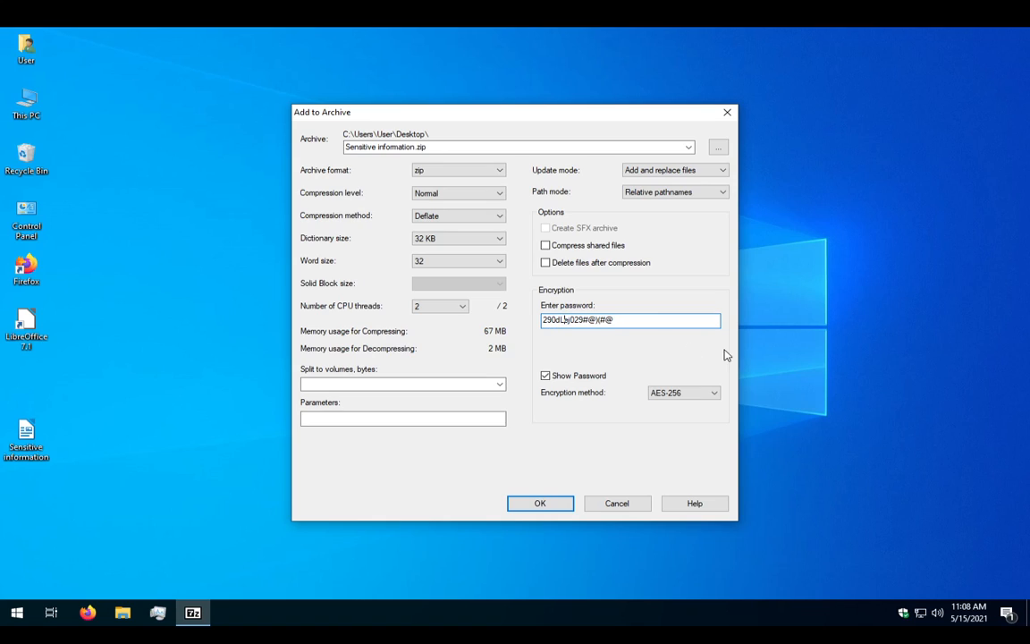
{"action": "double_click", "coordinate": [670, 325]}
{"action": "key", "text": "ctrl+c"}
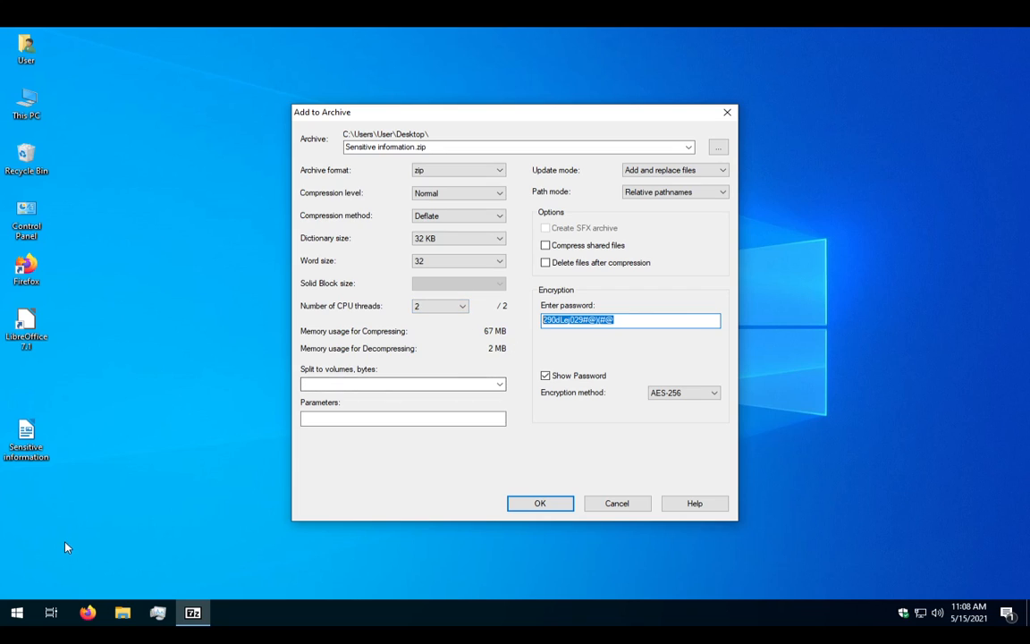
Launch Notepad from Start and paste the copied archive password into a new note.
{"action": "left_click", "coordinate": [16, 613]}
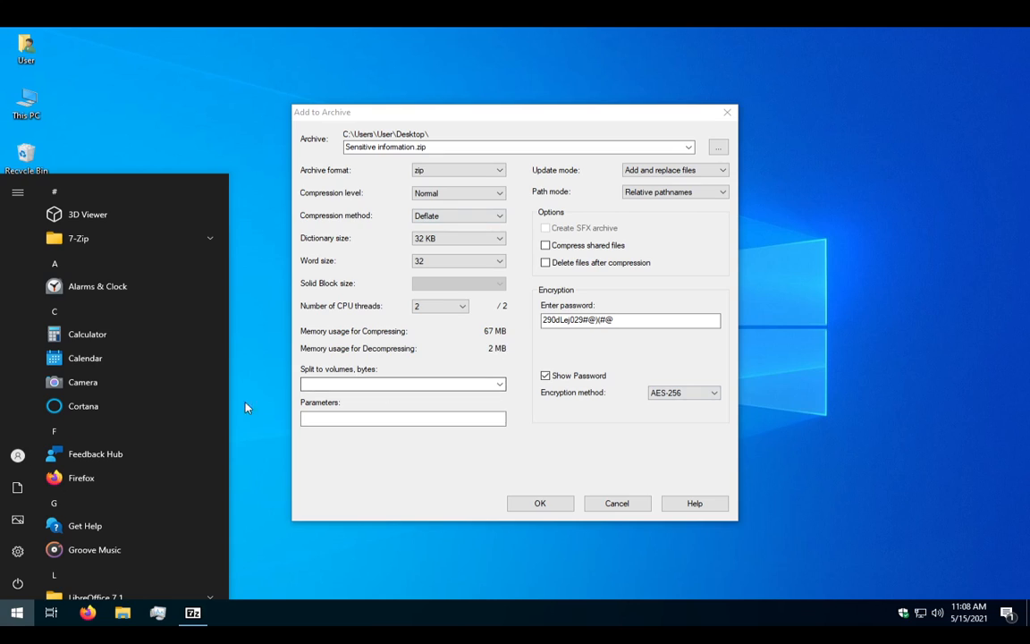
{"action": "type", "text": "notepad"}
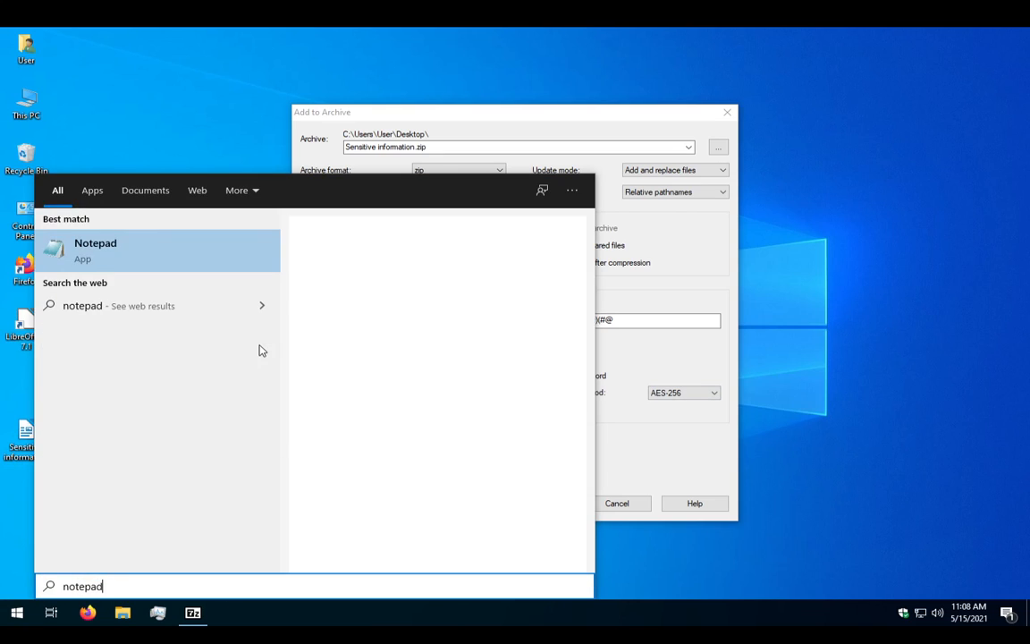
{"action": "key", "text": "Return"}
{"action": "key", "text": "ctrl+v"}
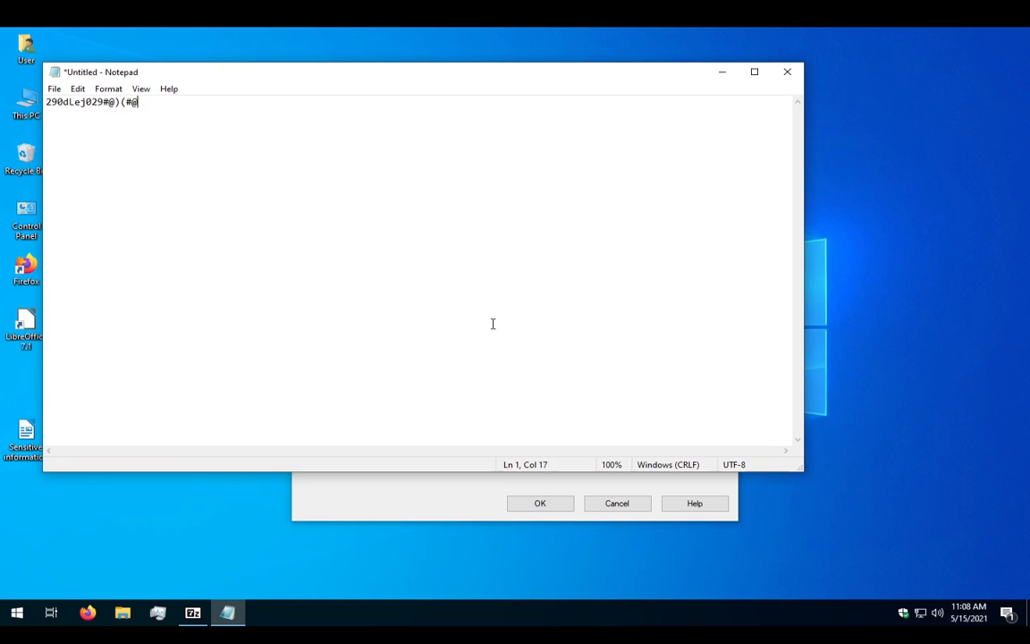
Back in Add to Archive, briefly mask then unmask the password, and create Sensitive information.zip.
{"action": "left_click", "coordinate": [431, 506]}
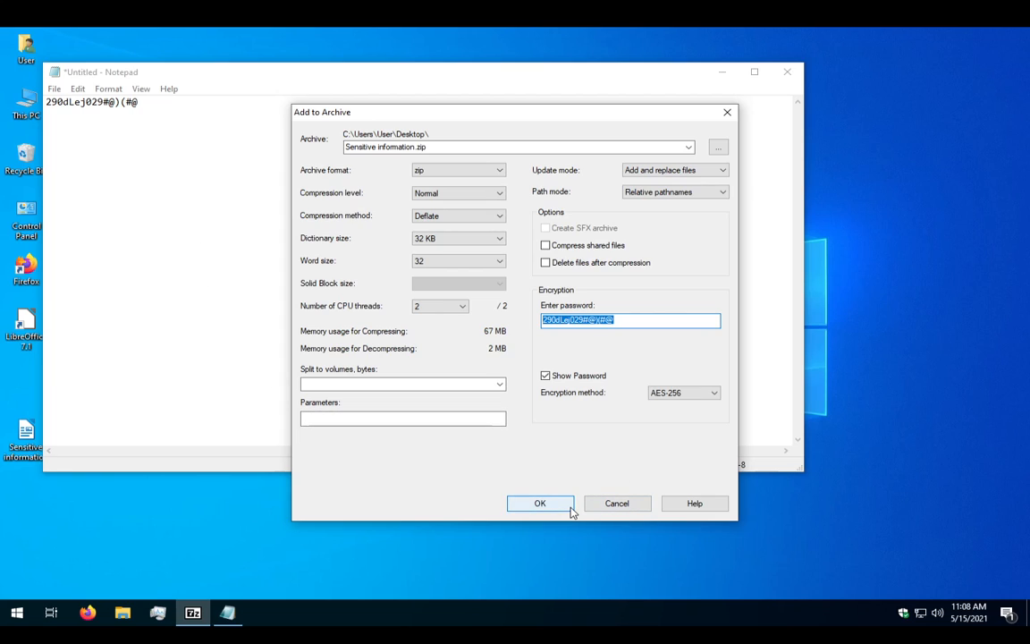
{"action": "left_click", "coordinate": [590, 379]}
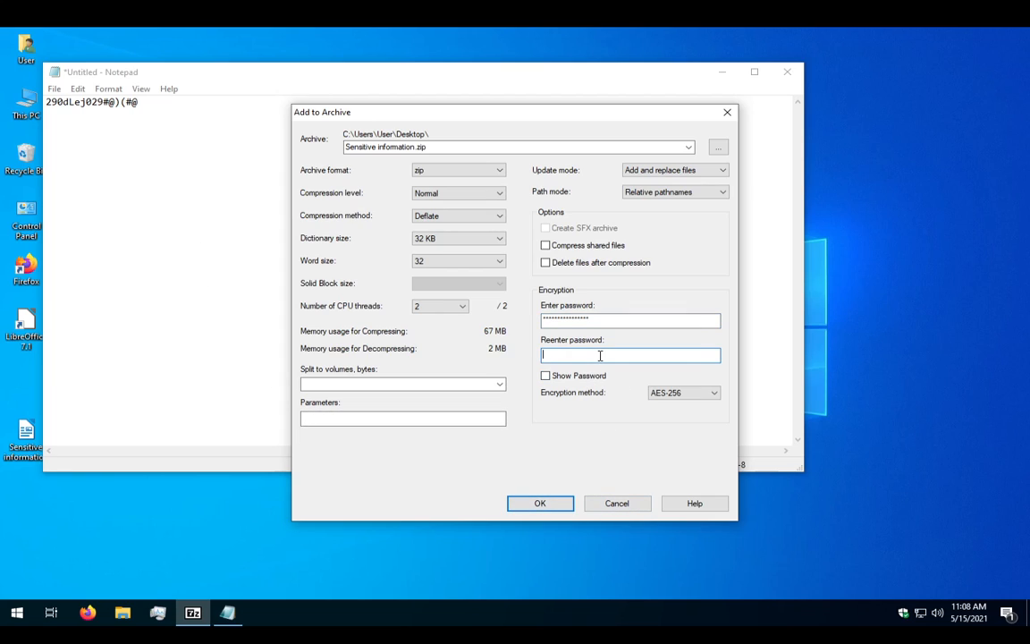
{"action": "left_click", "coordinate": [582, 378]}
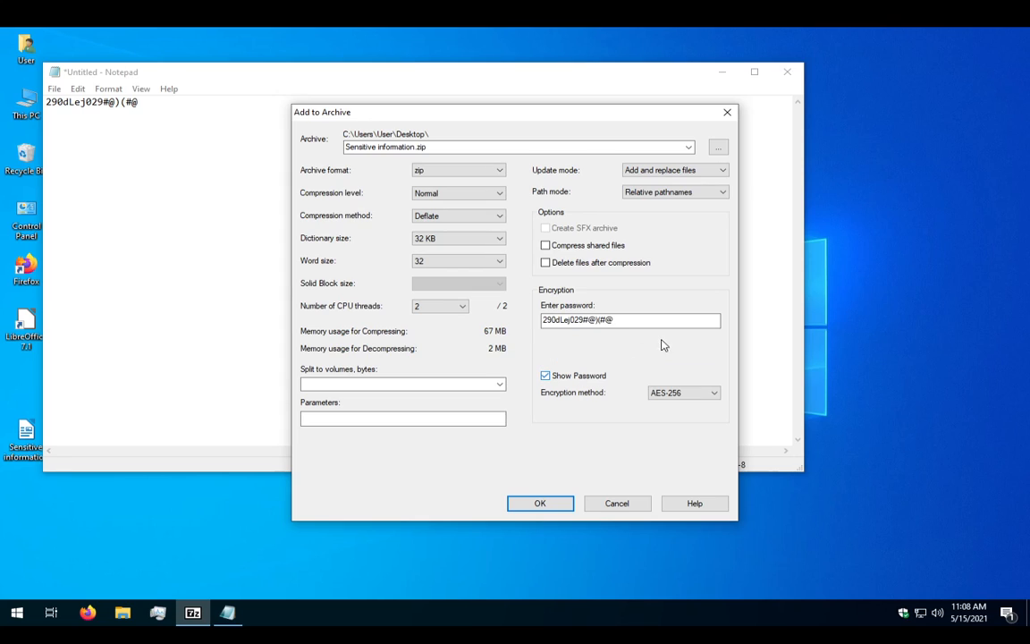
{"action": "left_click", "coordinate": [540, 503]}
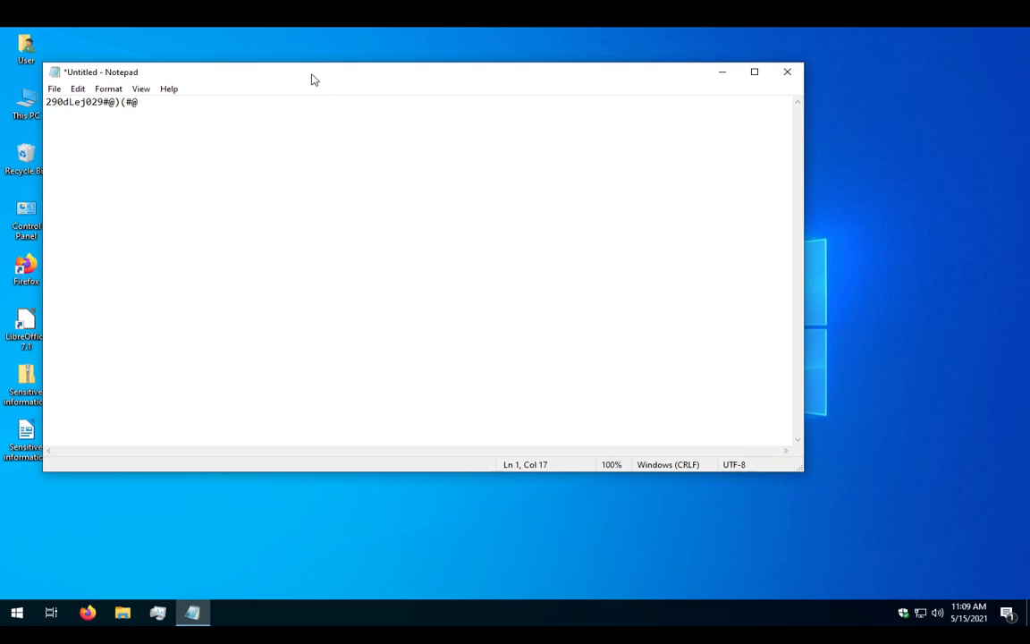
{"action": "left_click_drag", "start_coordinate": [312, 79], "coordinate": [483, 119]}
{"action": "left_click", "coordinate": [26, 435]}
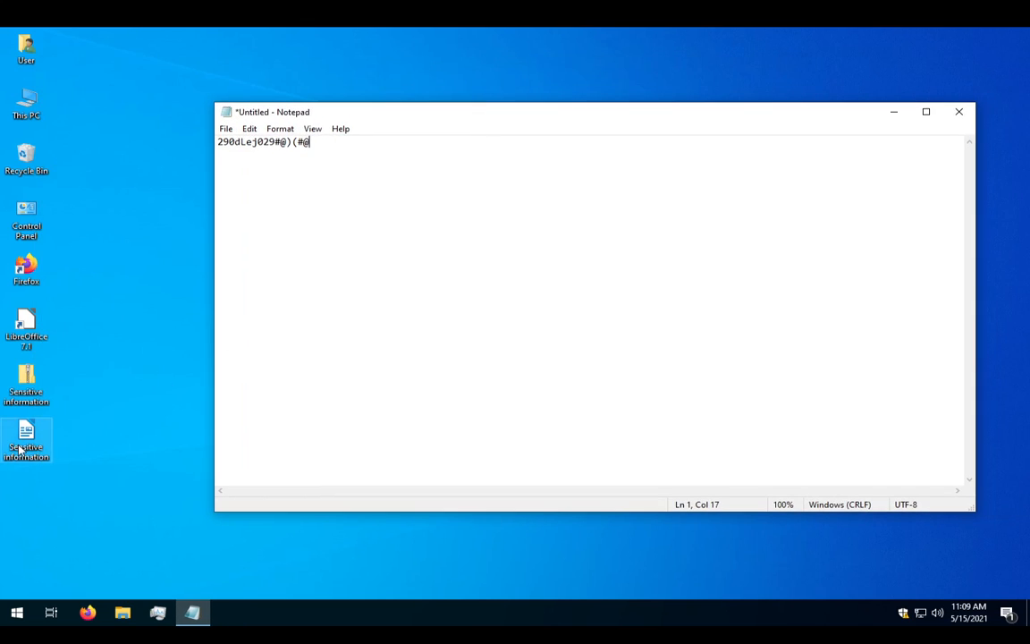
{"action": "left_click", "coordinate": [22, 387], "text": "ctrl"}
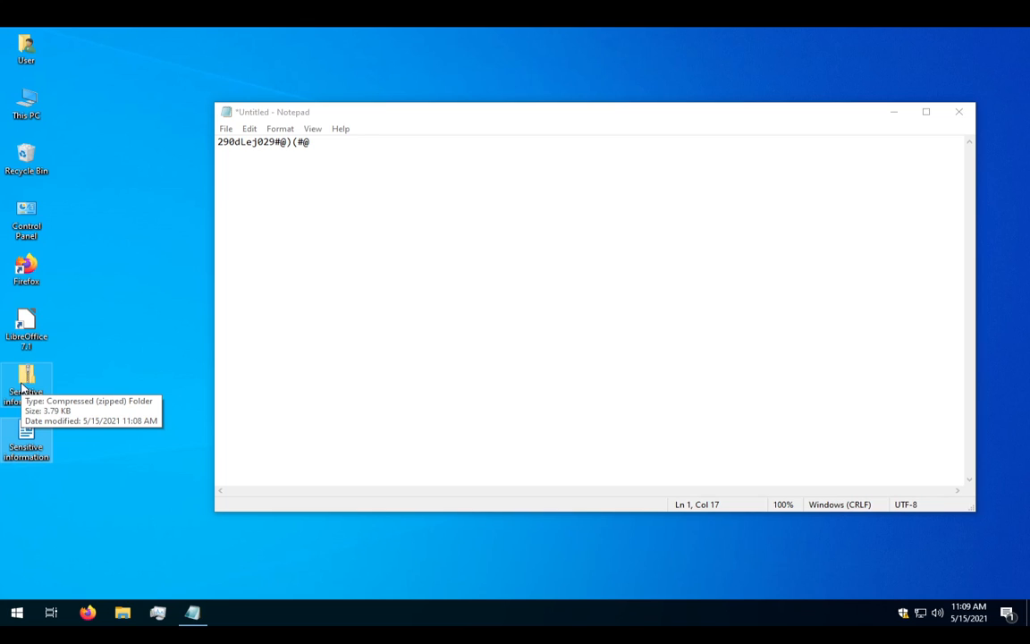
{"action": "left_click", "coordinate": [22, 386]}
{"action": "double_click", "coordinate": [23, 386]}
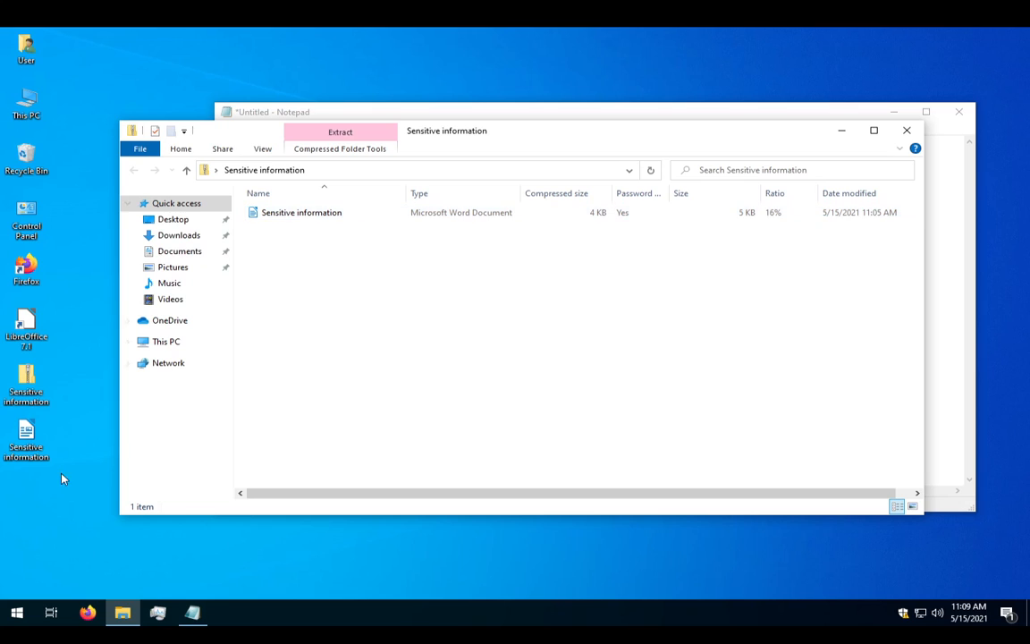
{"action": "left_click", "coordinate": [37, 380]}
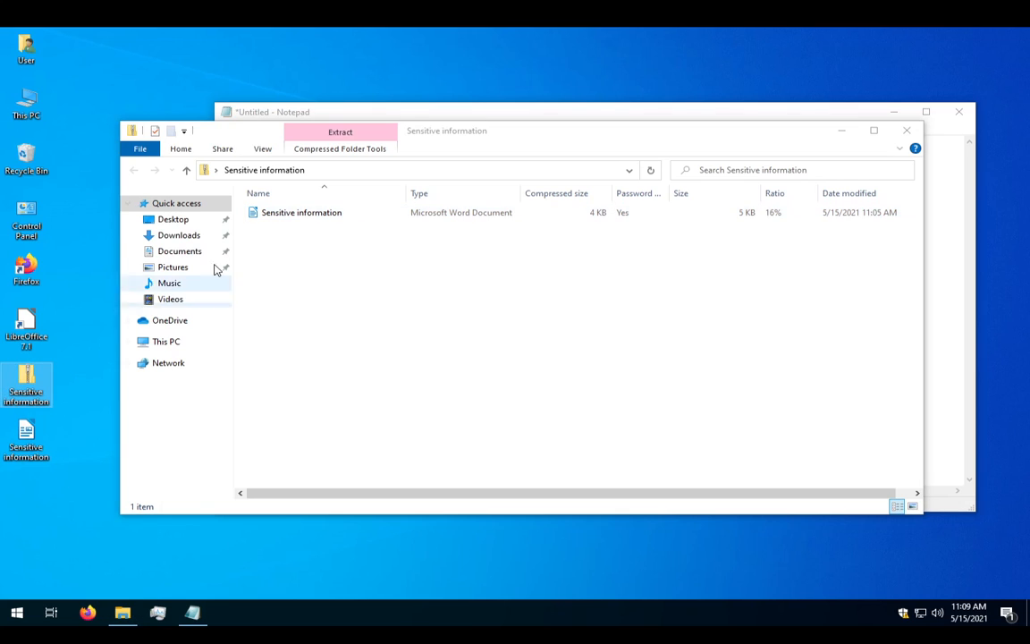
{"action": "double_click", "coordinate": [370, 214]}
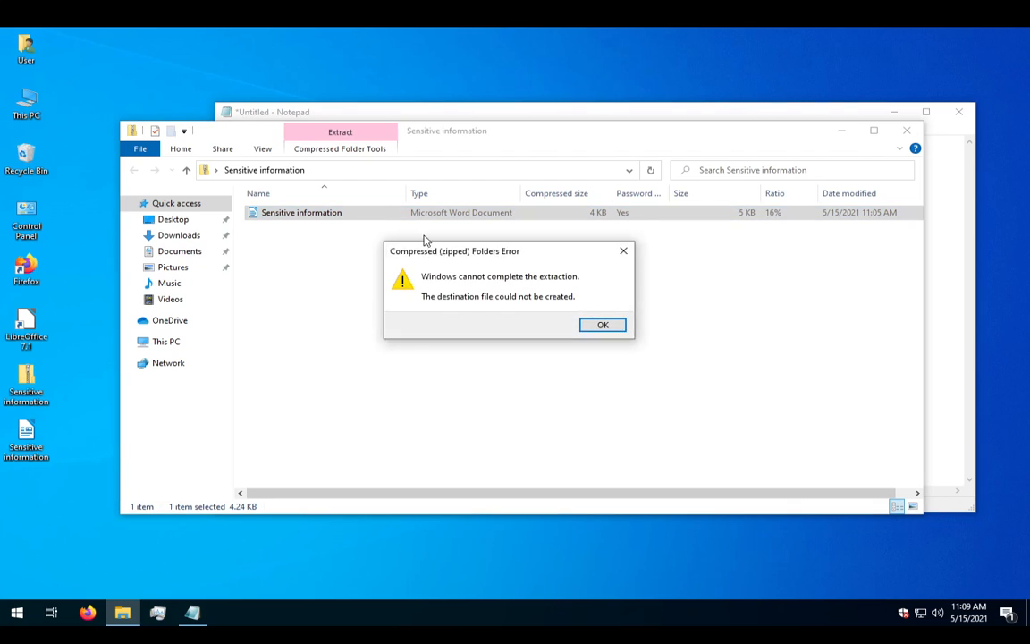
{"action": "left_click", "coordinate": [617, 328]}
{"action": "left_click", "coordinate": [907, 130]}
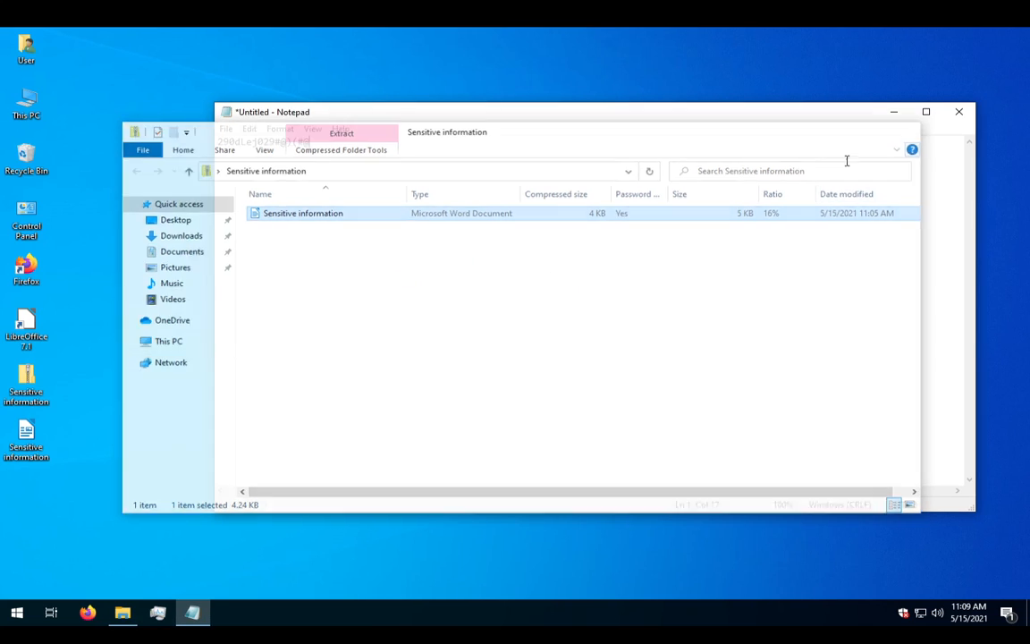
Extract Sensitive information.zip here with 7-Zip, choose Auto Rename, and show the password in plain text.
{"action": "right_click", "coordinate": [15, 379]}
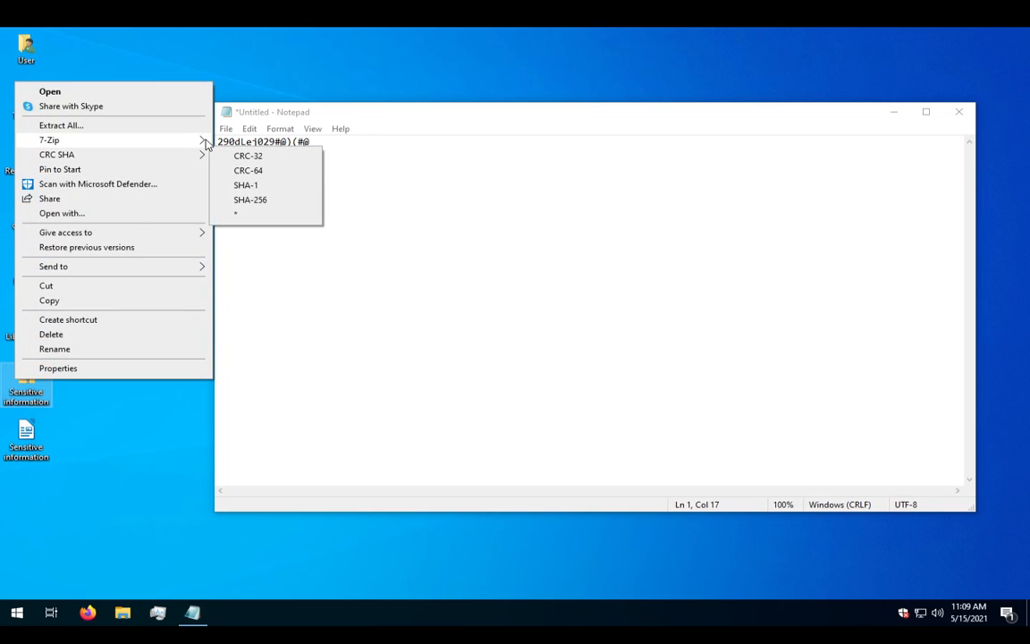
{"action": "mouse_move", "coordinate": [204, 142]}
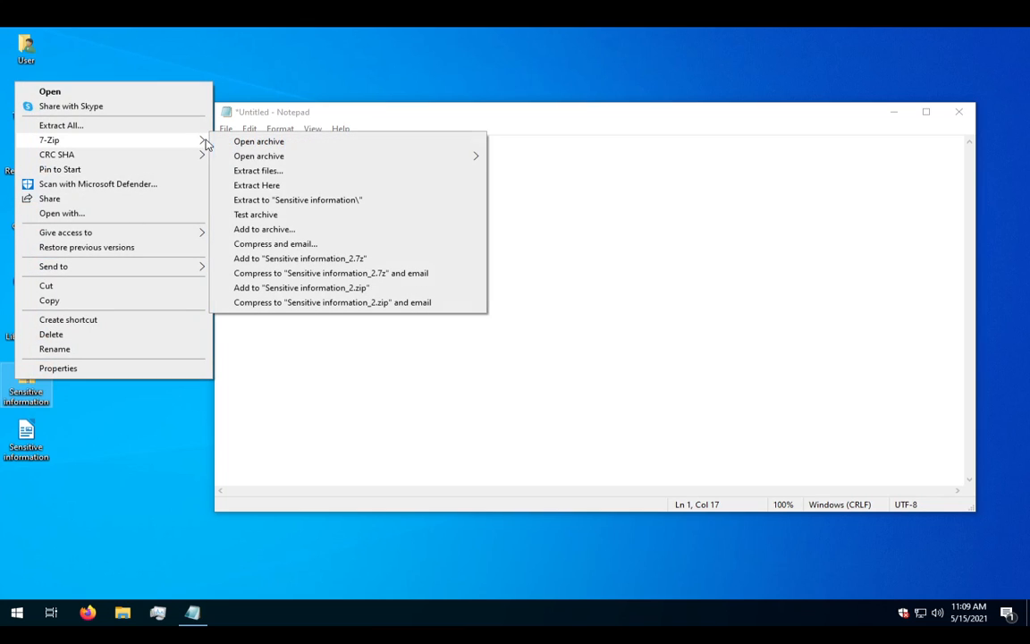
{"action": "left_click", "coordinate": [287, 186]}
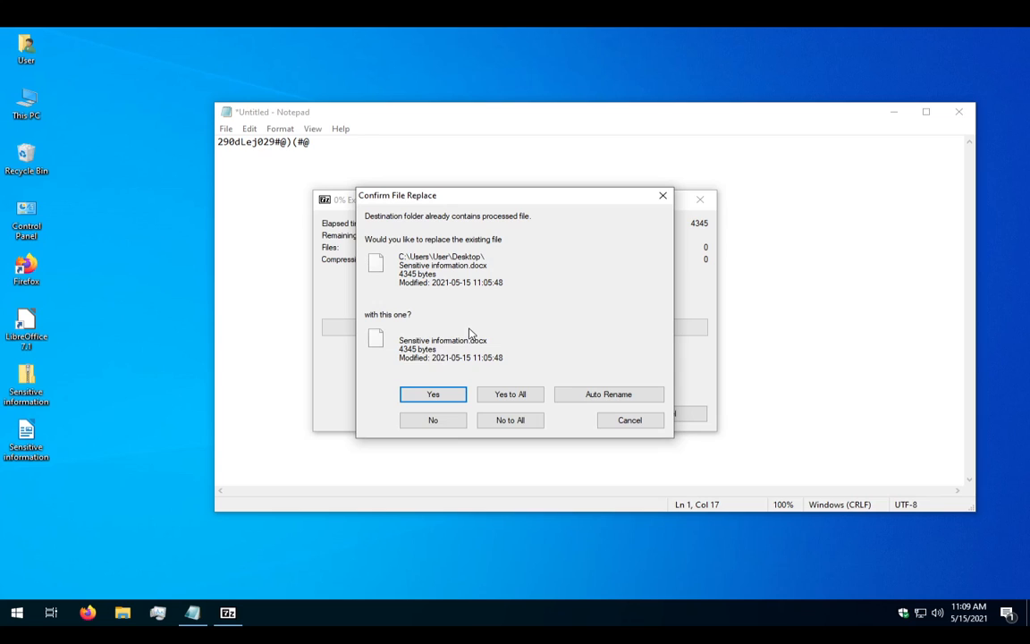
{"action": "left_click", "coordinate": [637, 397]}
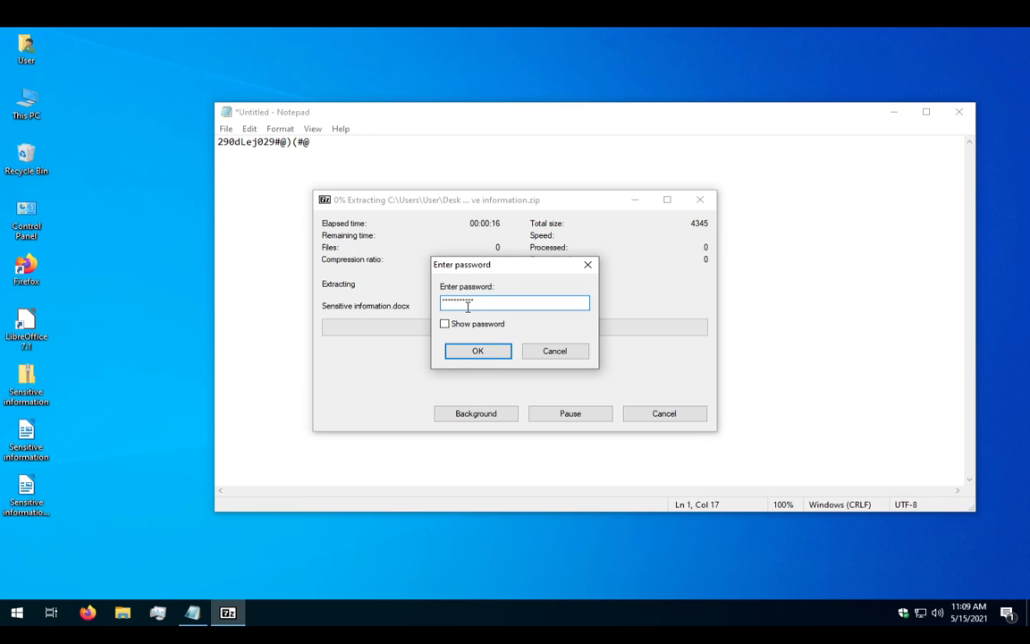
{"action": "left_click", "coordinate": [477, 325]}
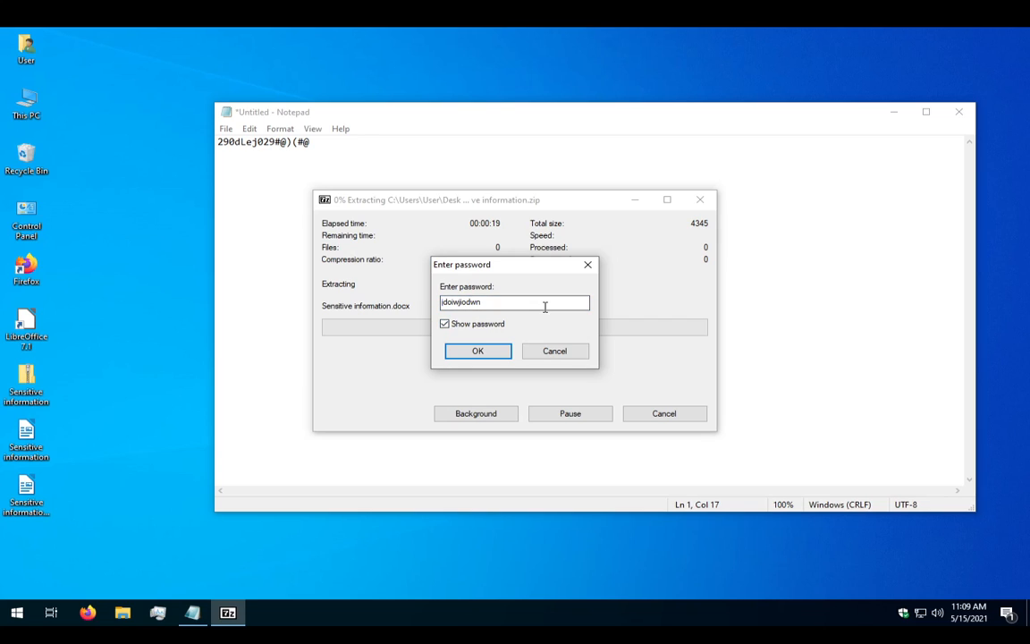
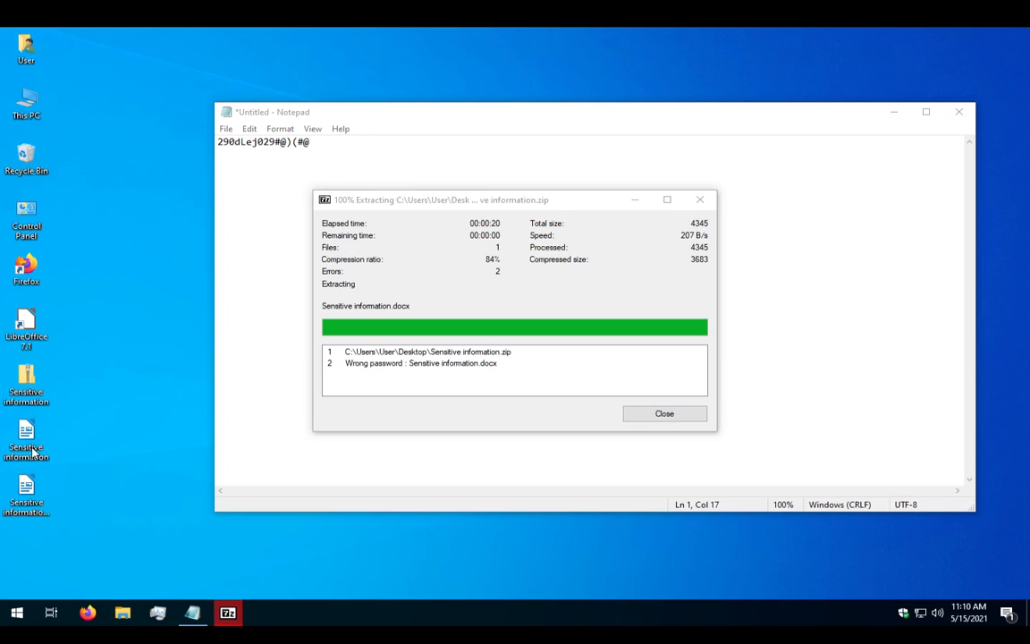
Check the original document in Writer, dismiss the backup notification, and close it.
{"action": "left_click", "coordinate": [31, 449]}
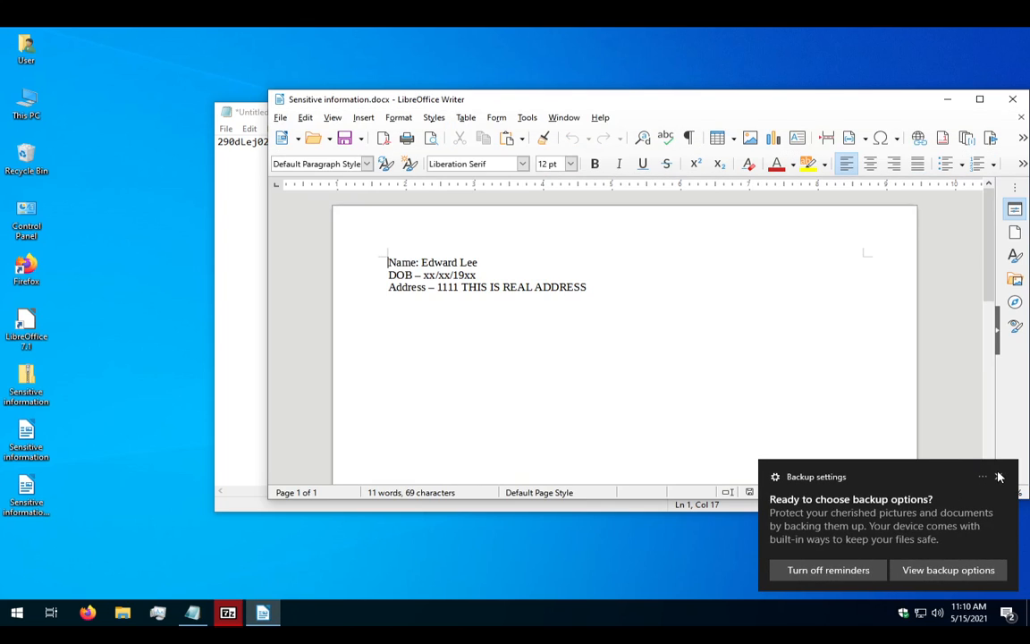
{"action": "left_click", "coordinate": [997, 476]}
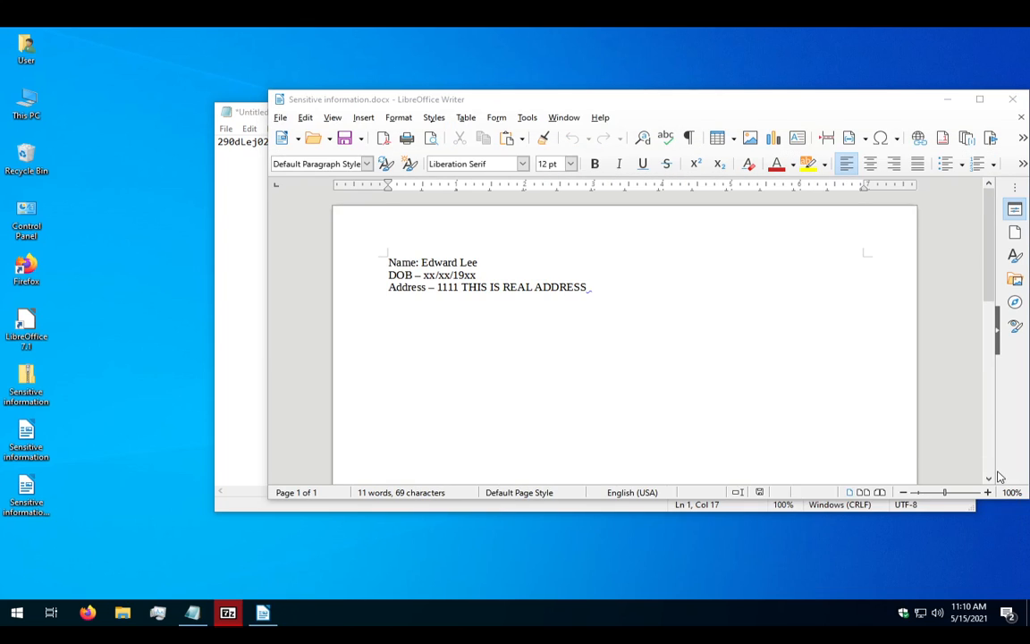
{"action": "left_click", "coordinate": [1011, 99]}
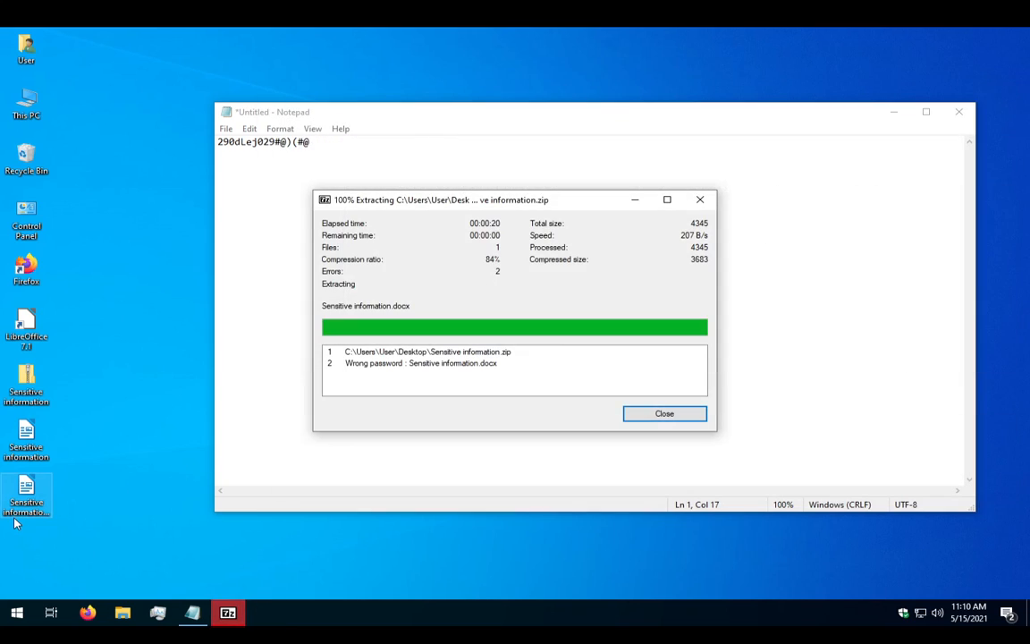
Open the extracted copy in Writer, find it blank, and close it.
{"action": "left_click", "coordinate": [13, 506]}
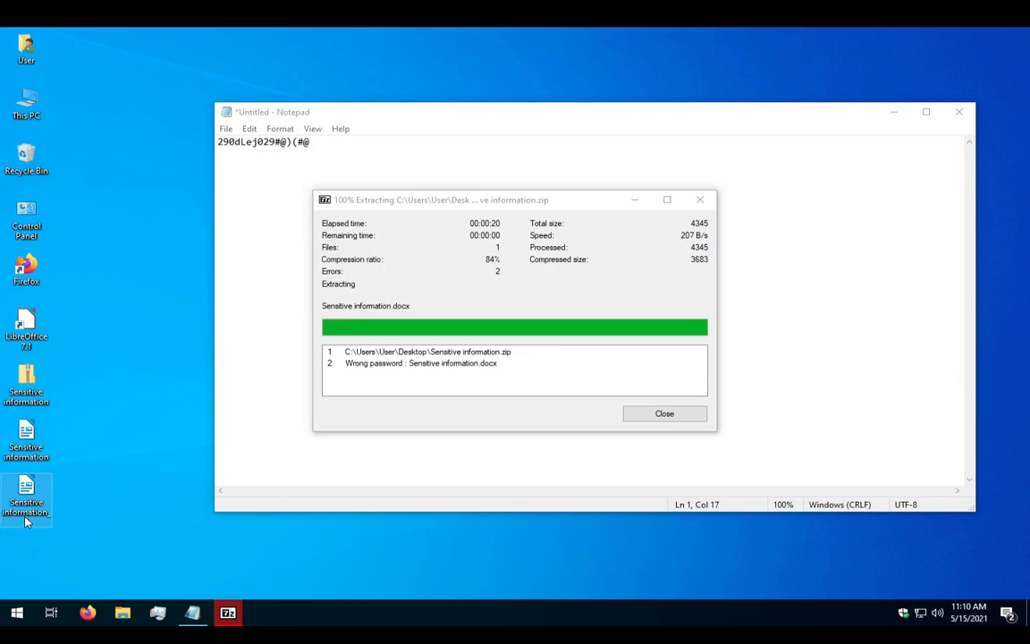
{"action": "double_click", "coordinate": [25, 506]}
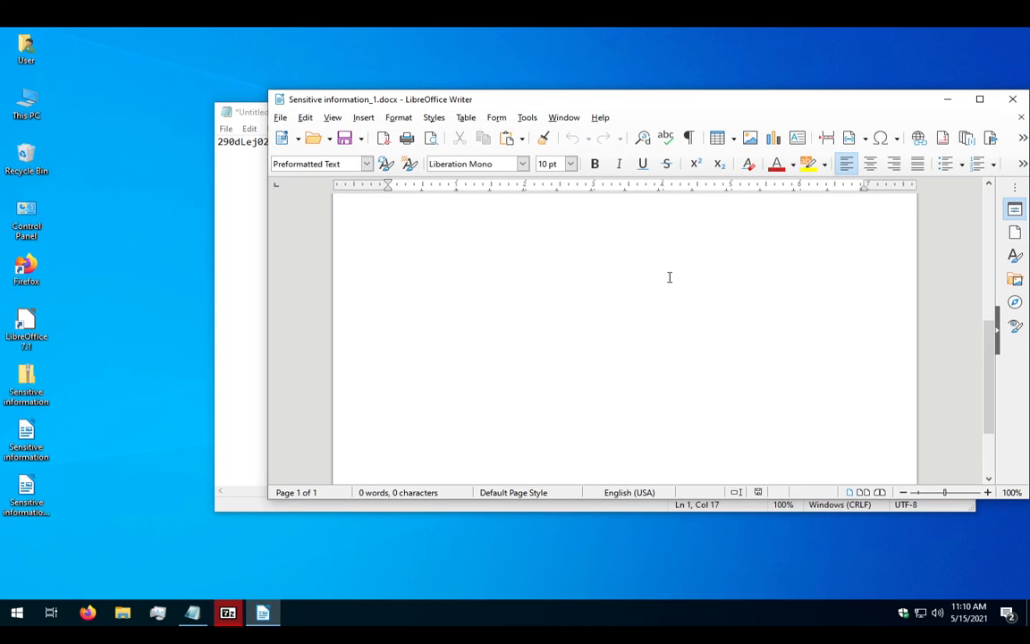
{"action": "left_click", "coordinate": [1014, 100]}
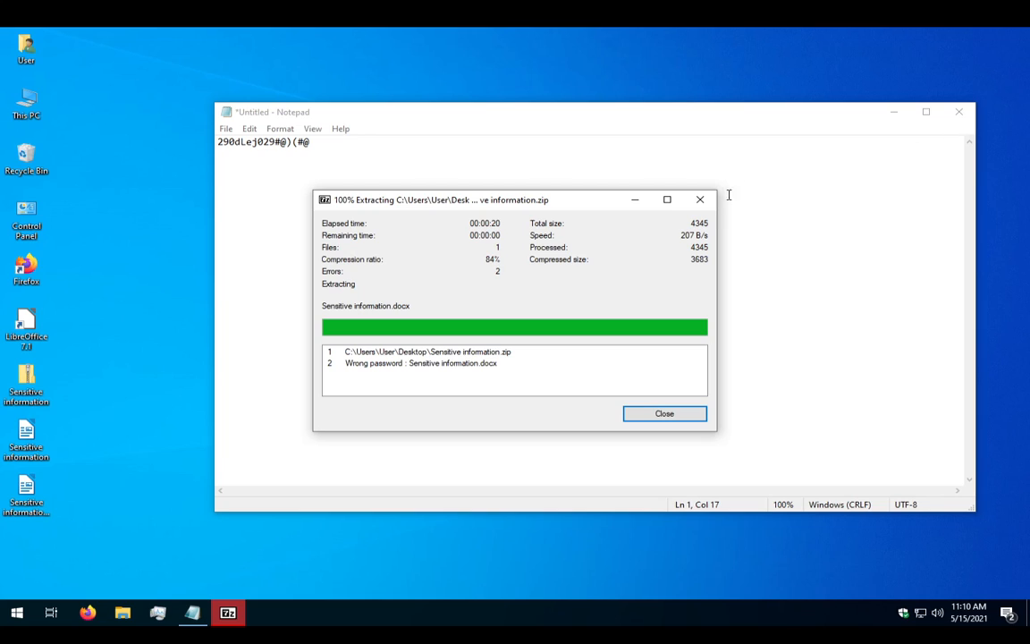
Close the failed extraction report and permanently delete the blank extracted copy.
{"action": "left_click", "coordinate": [664, 412]}
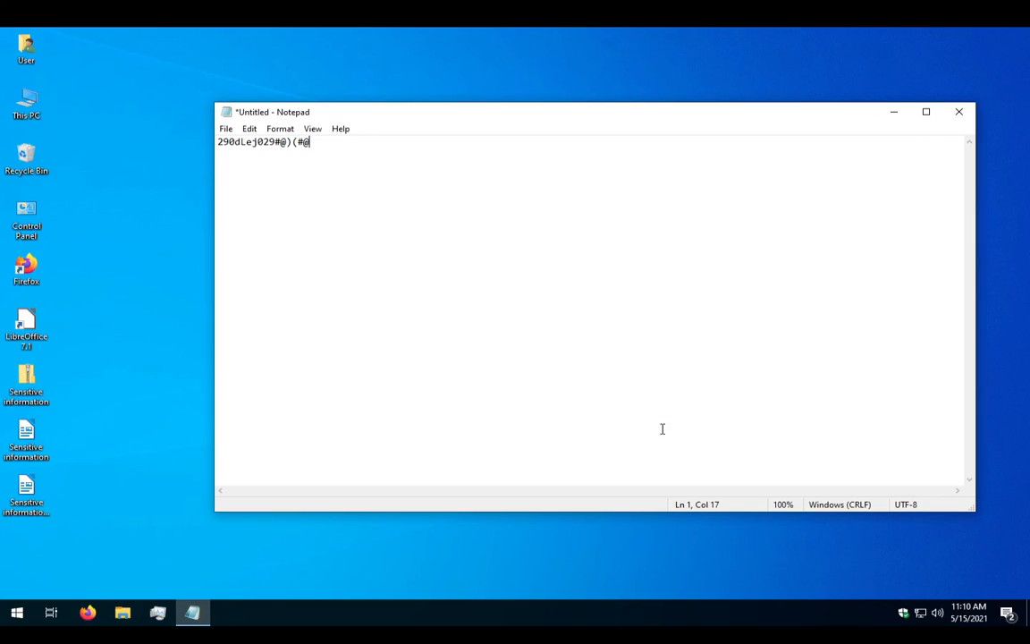
{"action": "left_click", "coordinate": [45, 460]}
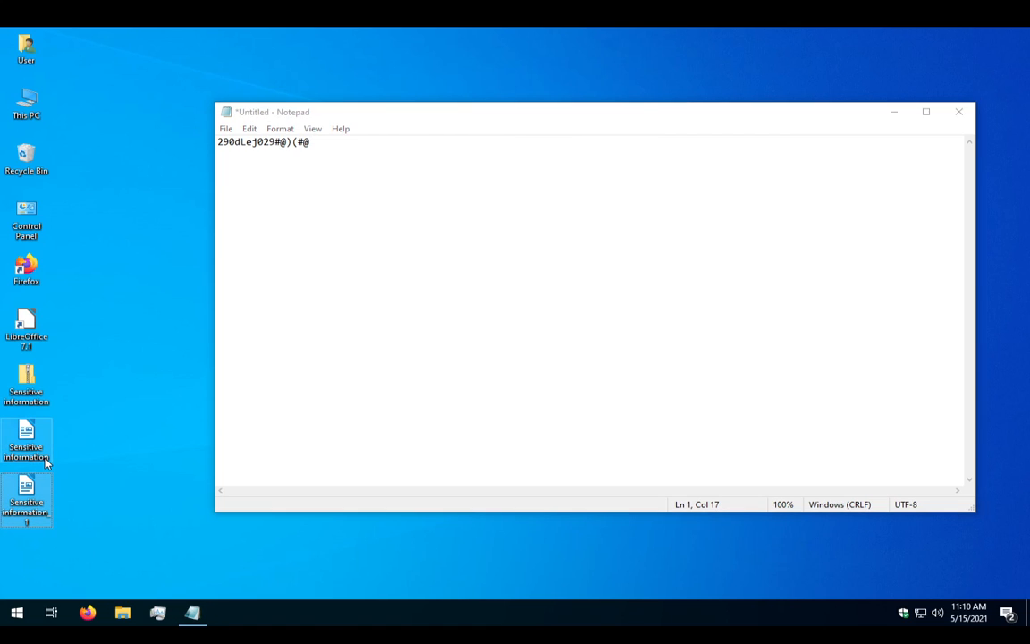
{"action": "key", "text": "shift+Delete"}
{"action": "key", "text": "Return"}
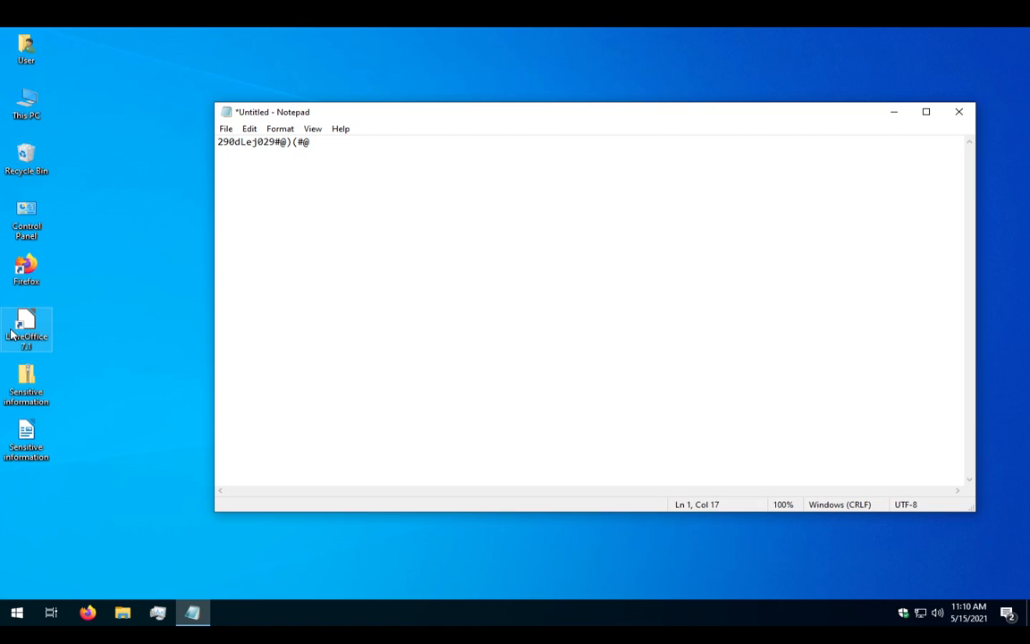
Re-extract Sensitive information.zip with 7-Zip using the pasted Notepad password.
{"action": "left_click", "coordinate": [25, 382]}
{"action": "right_click", "coordinate": [22, 380]}
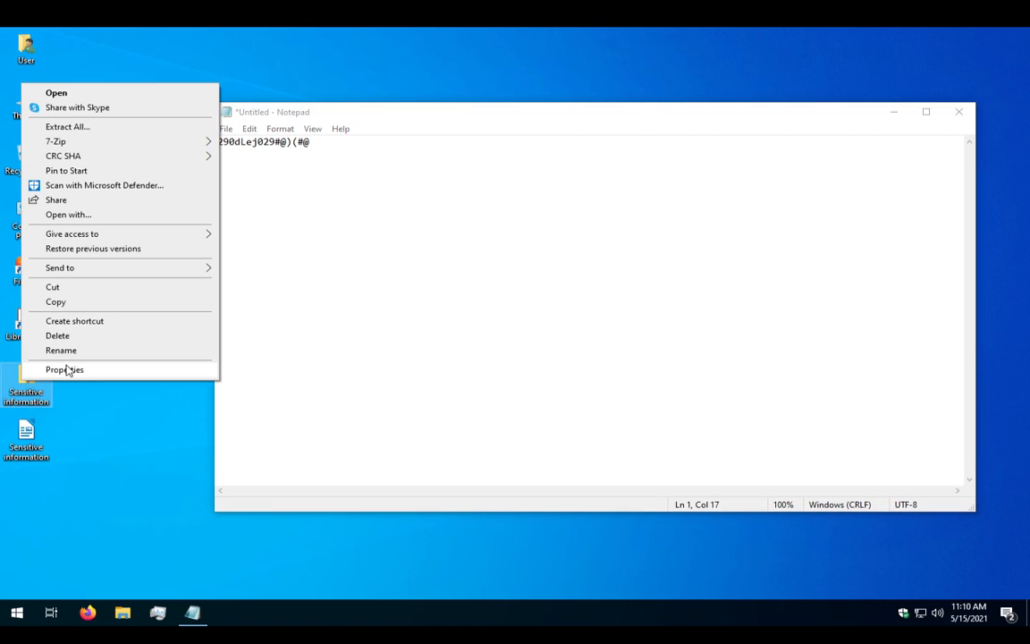
{"action": "mouse_move", "coordinate": [156, 142]}
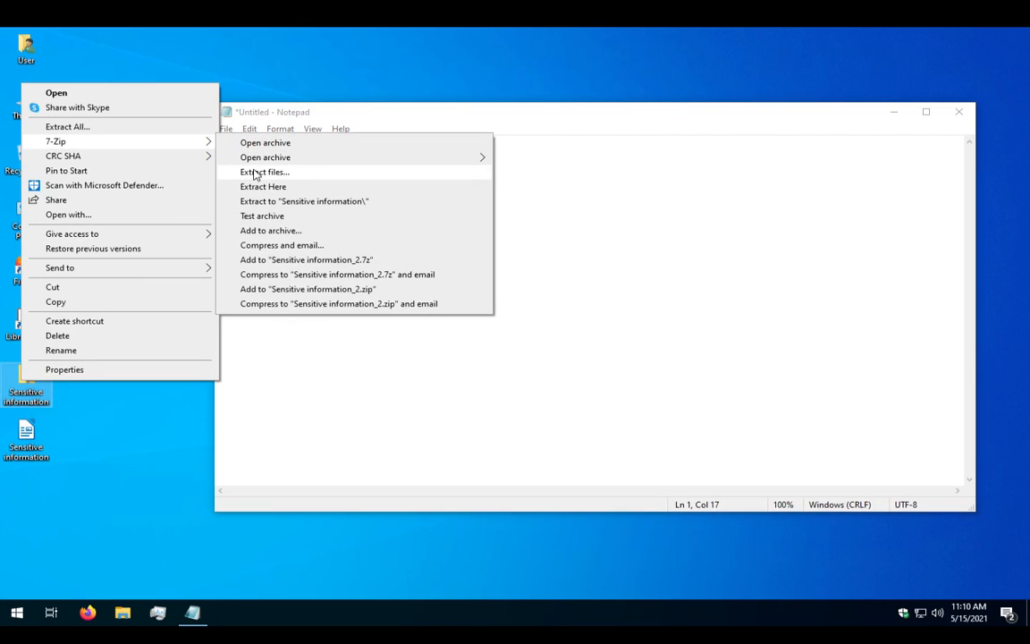
{"action": "left_click", "coordinate": [253, 170]}
{"action": "left_click", "coordinate": [600, 293]}
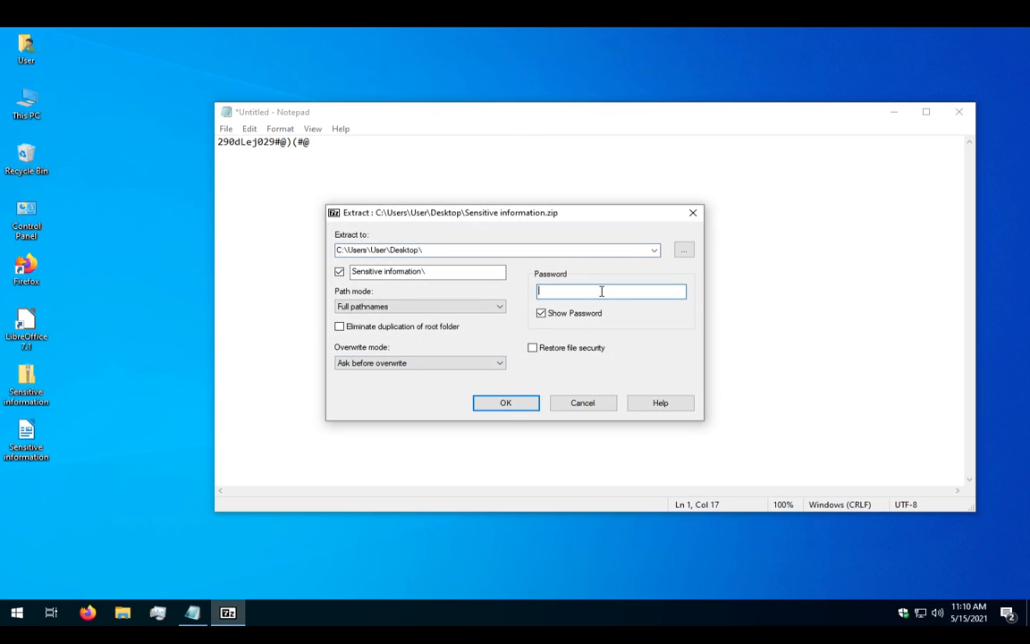
{"action": "key", "text": "ctrl+v"}
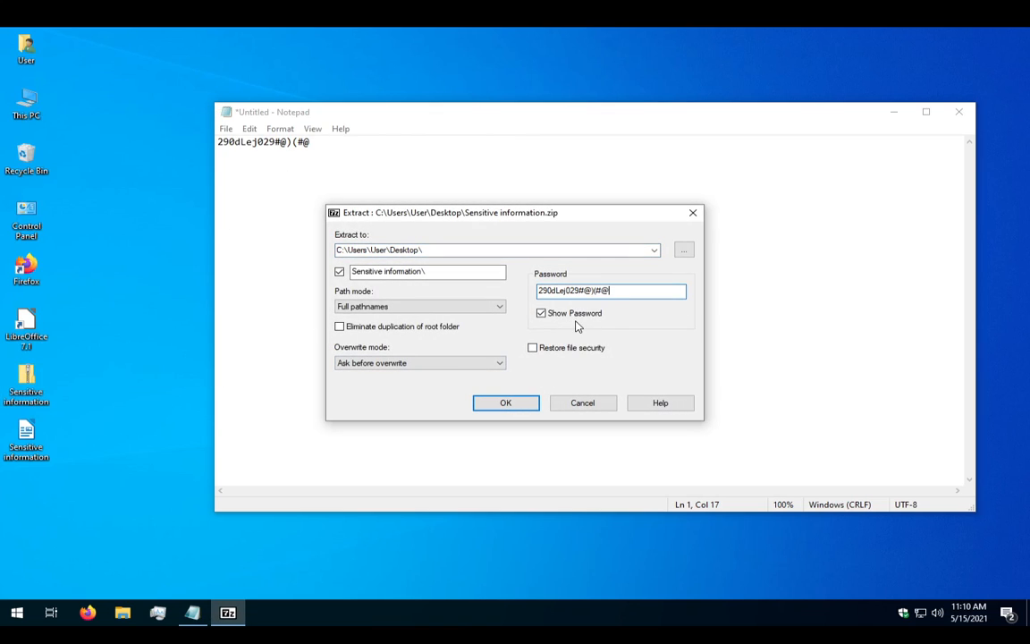
{"action": "left_click", "coordinate": [504, 404]}
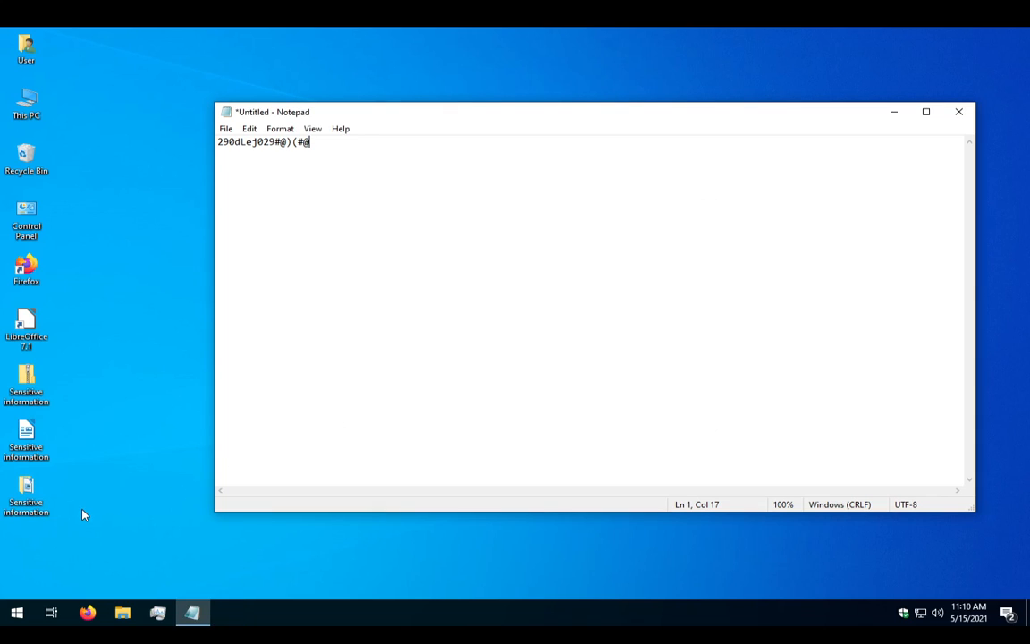
{"action": "double_click", "coordinate": [34, 510]}
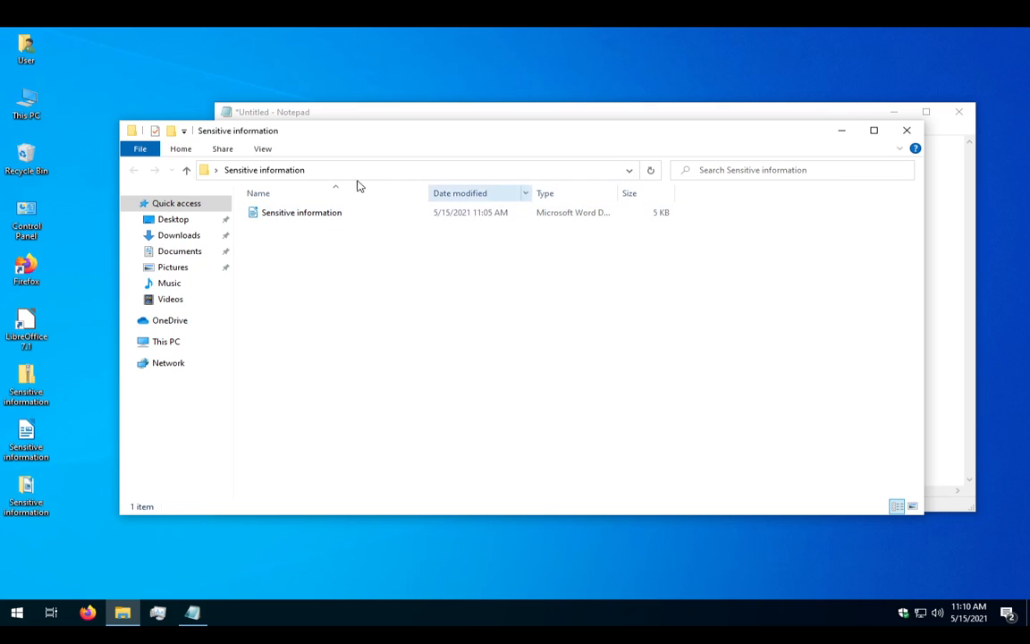
{"action": "double_click", "coordinate": [282, 213]}
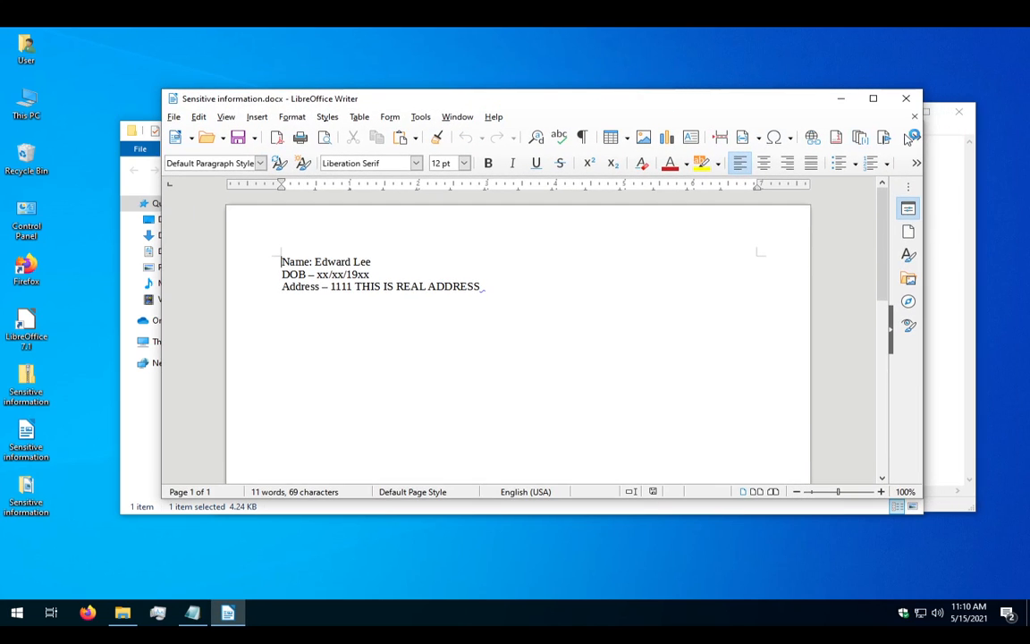
{"action": "left_click", "coordinate": [913, 98]}
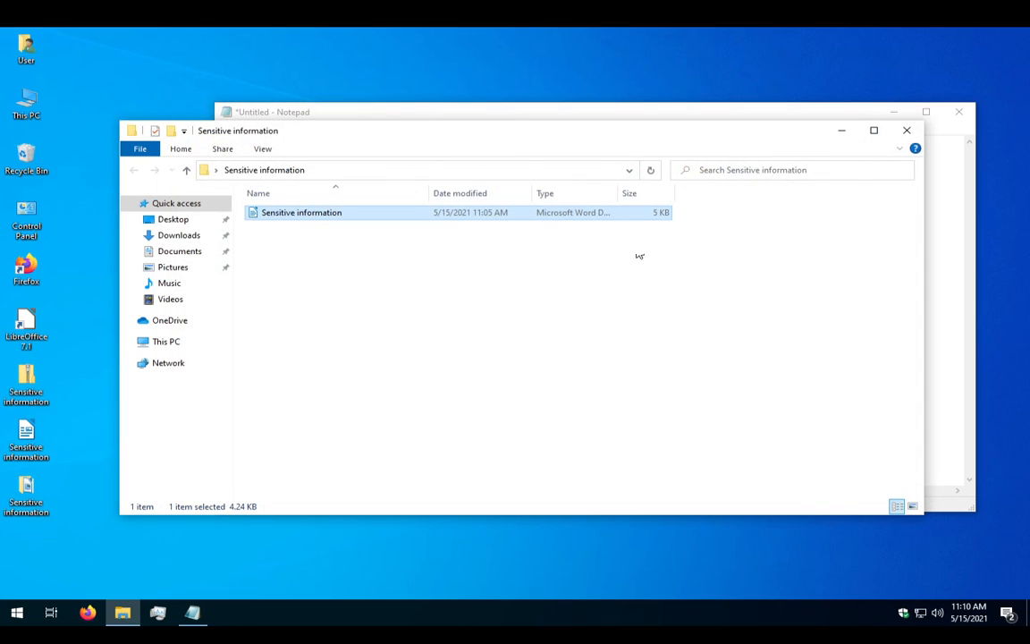
{"action": "left_click", "coordinate": [907, 131]}
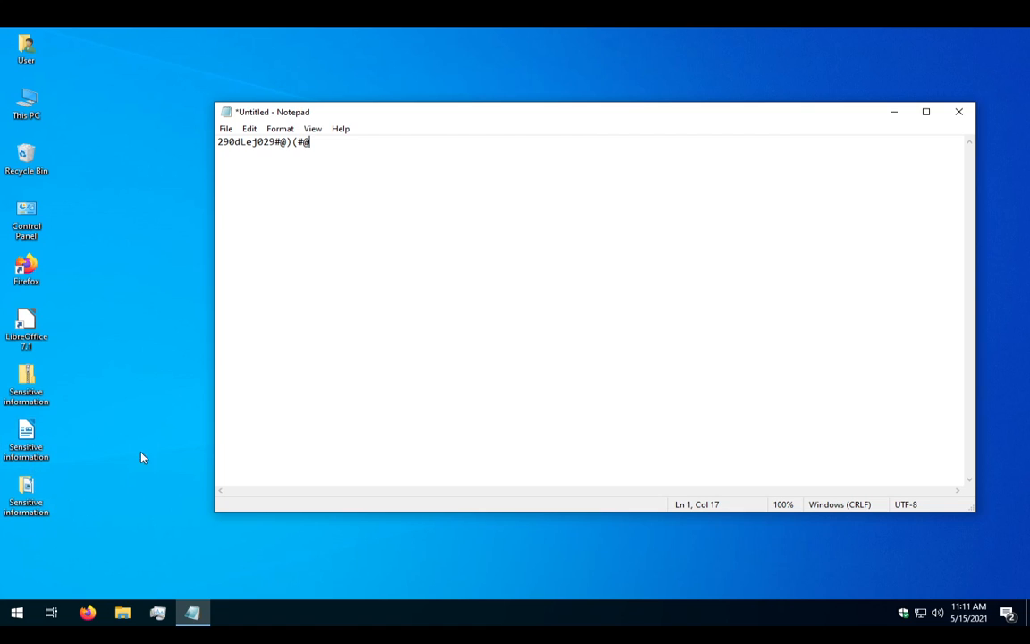
Drag the Sensitive information folder into the Recycle Bin and attempt its permanent deletion there.
{"action": "left_click_drag", "start_coordinate": [37, 498], "coordinate": [30, 162]}
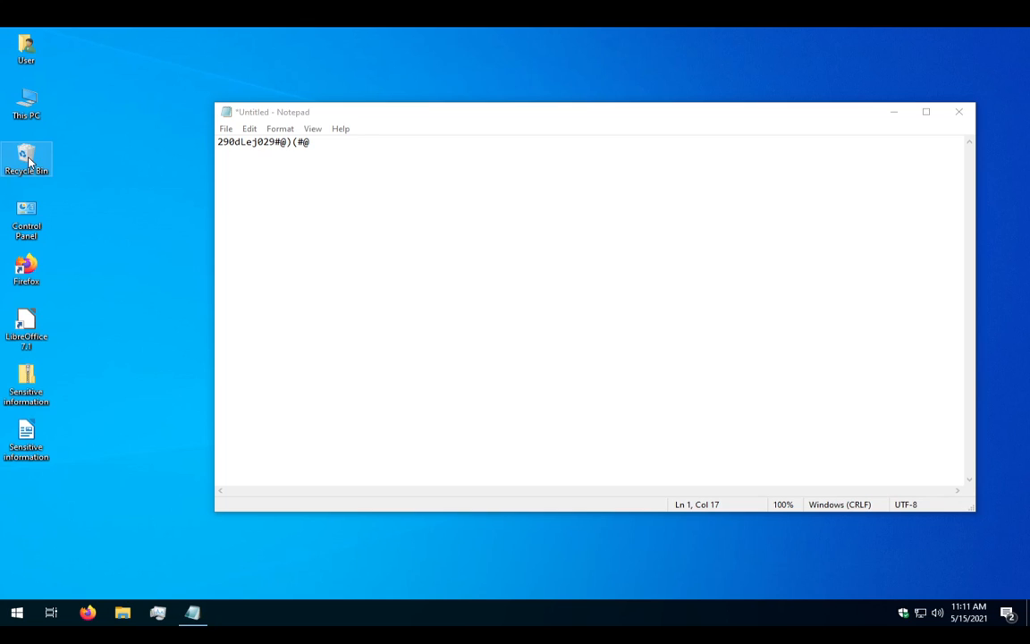
{"action": "double_click", "coordinate": [27, 159]}
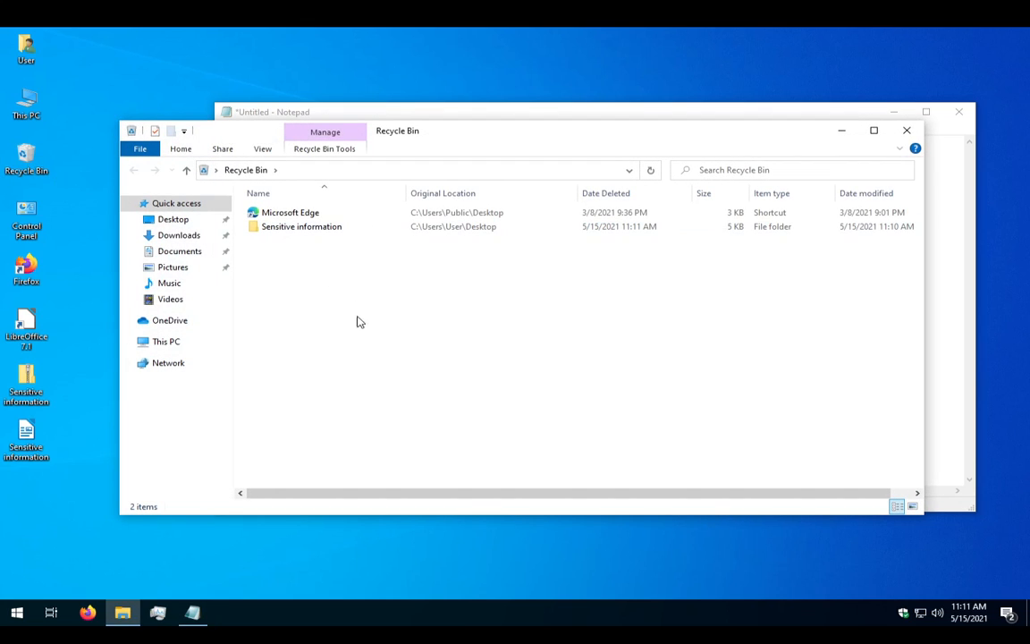
{"action": "left_click", "coordinate": [346, 230]}
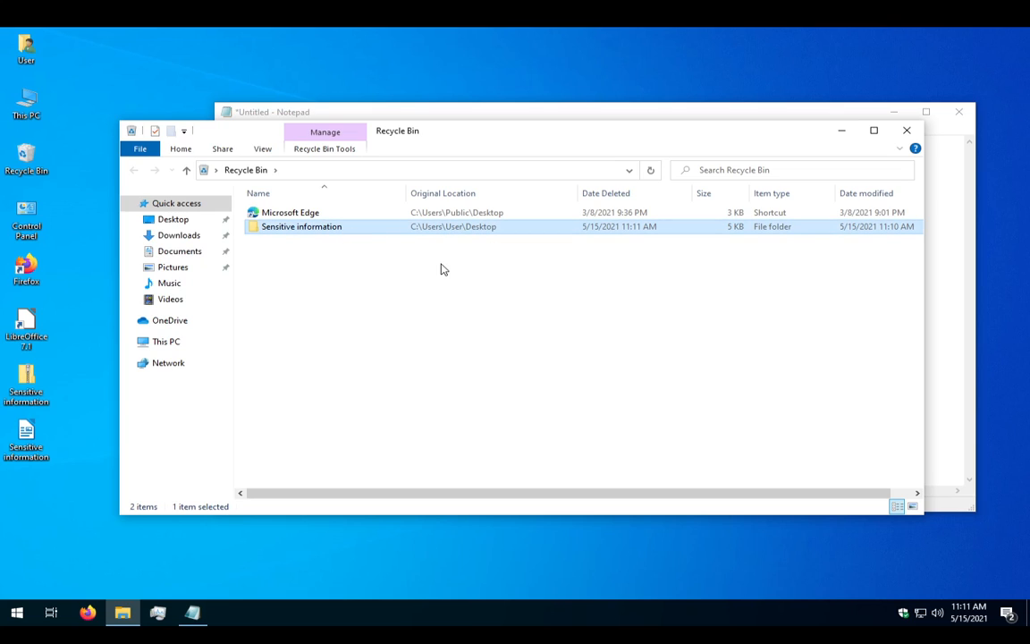
{"action": "key", "text": "Delete"}
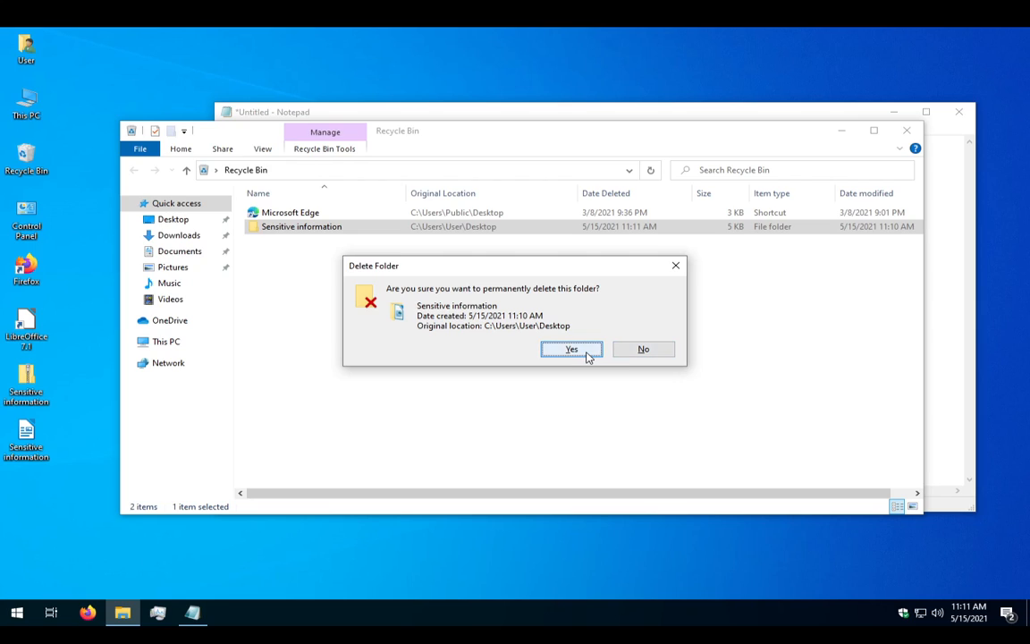
{"action": "left_click", "coordinate": [648, 354]}
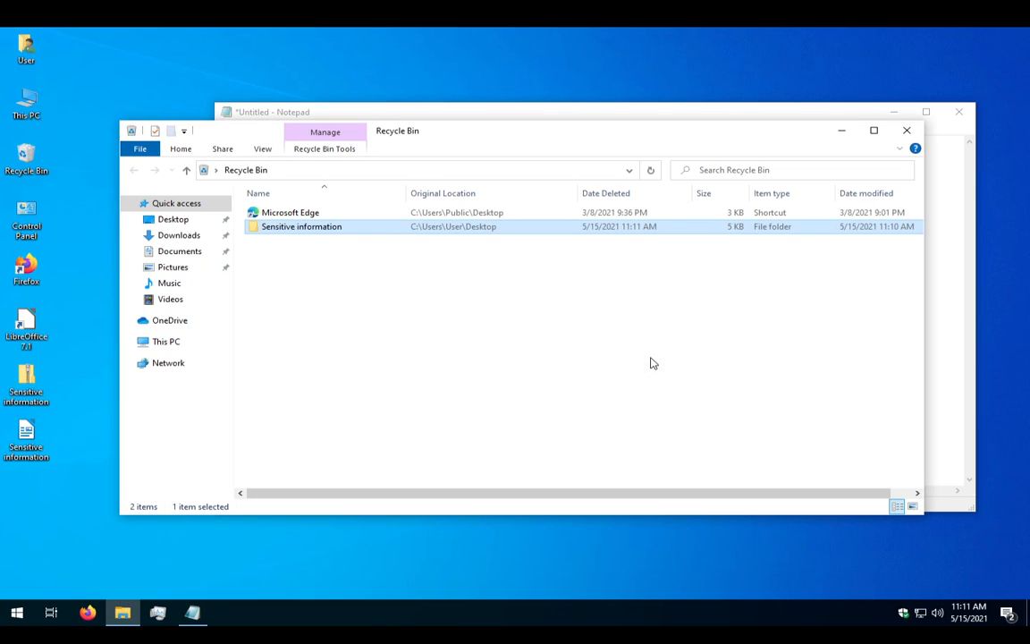
{"action": "left_click", "coordinate": [908, 130]}
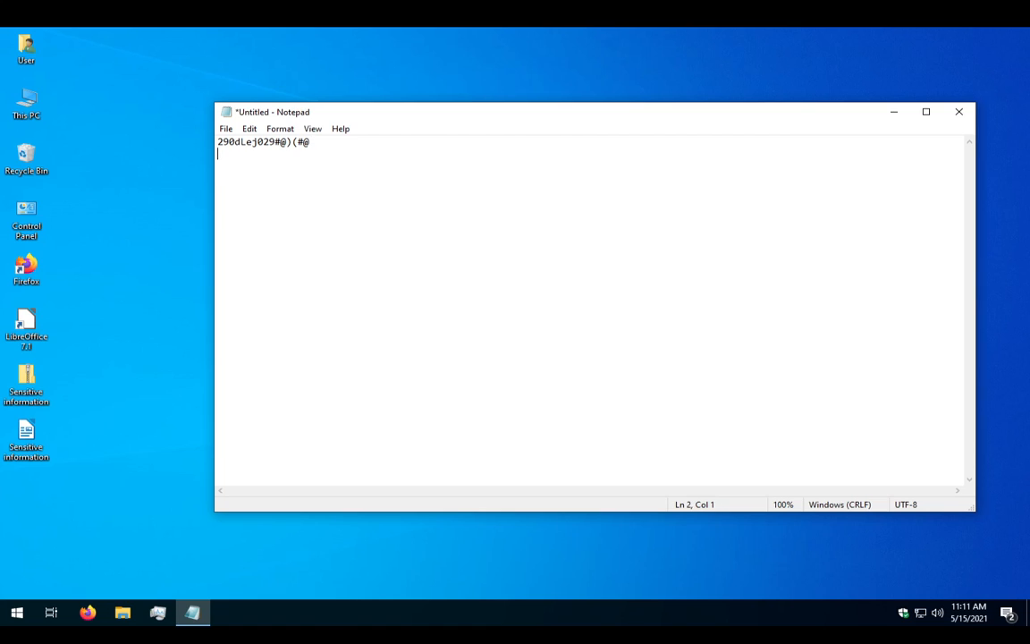
Add the 'zeroing method' and 'CCleaner Drive Wiper feature' lines to the notes and launch Firefox.
{"action": "type", "text": "zeroing meth"}
{"action": "type", "text": "aner Dr"}
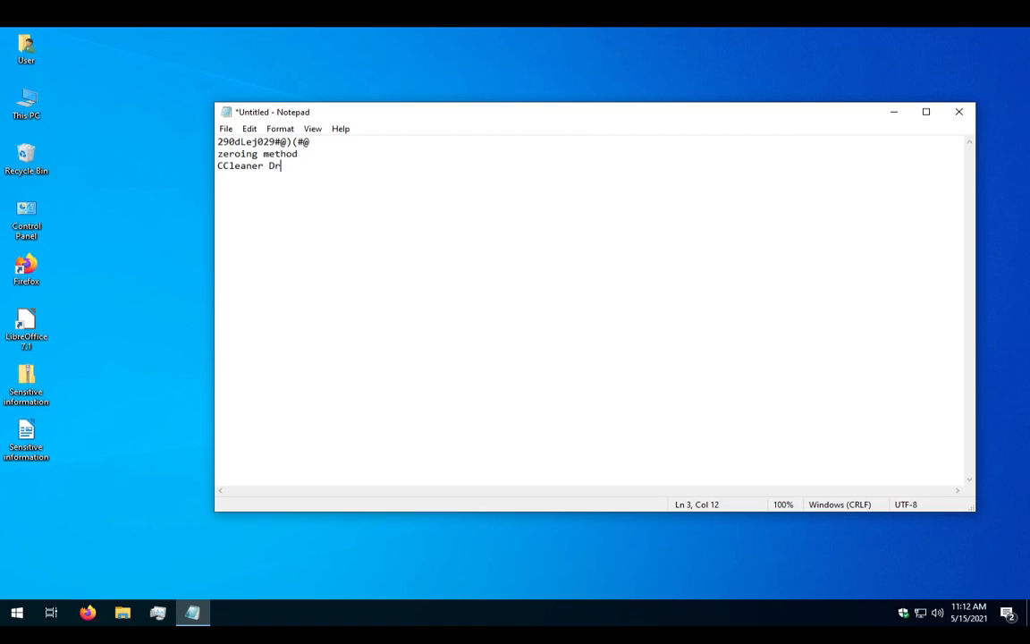
{"action": "type", "text": "ive Wiper feature"}
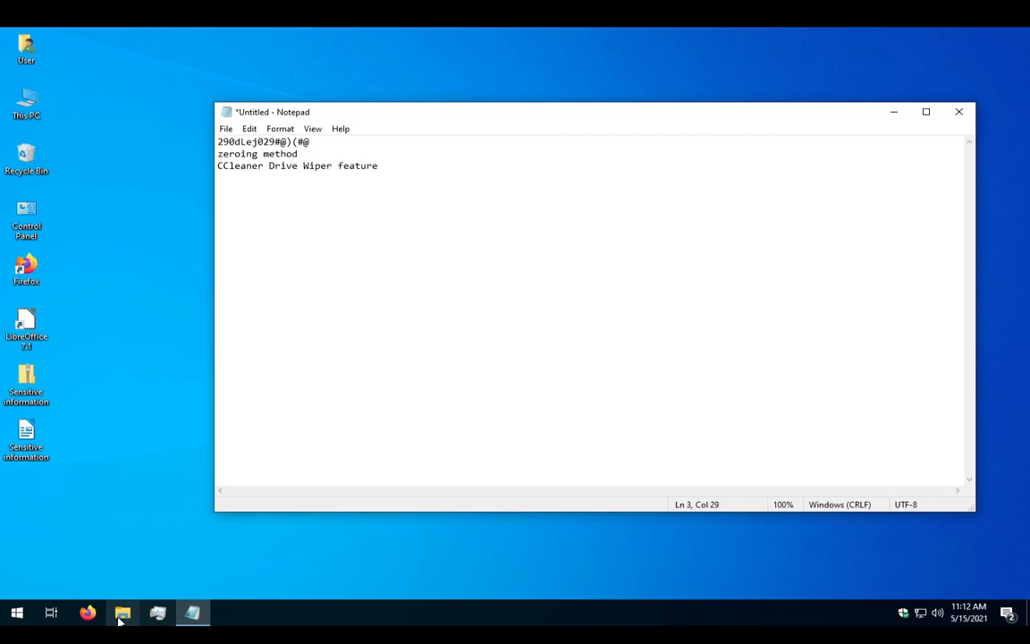
{"action": "left_click", "coordinate": [90, 614]}
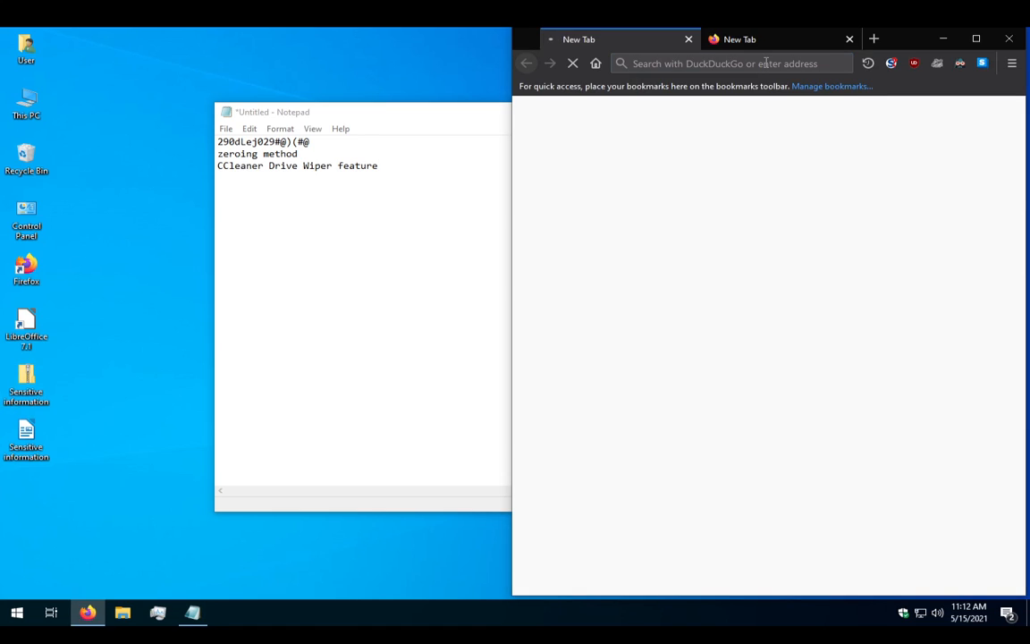
Search DuckDuckGo for 'ccleaner', maximize Firefox to view the results, then close it.
{"action": "left_click", "coordinate": [765, 63]}
{"action": "type", "text": "ccleaner"}
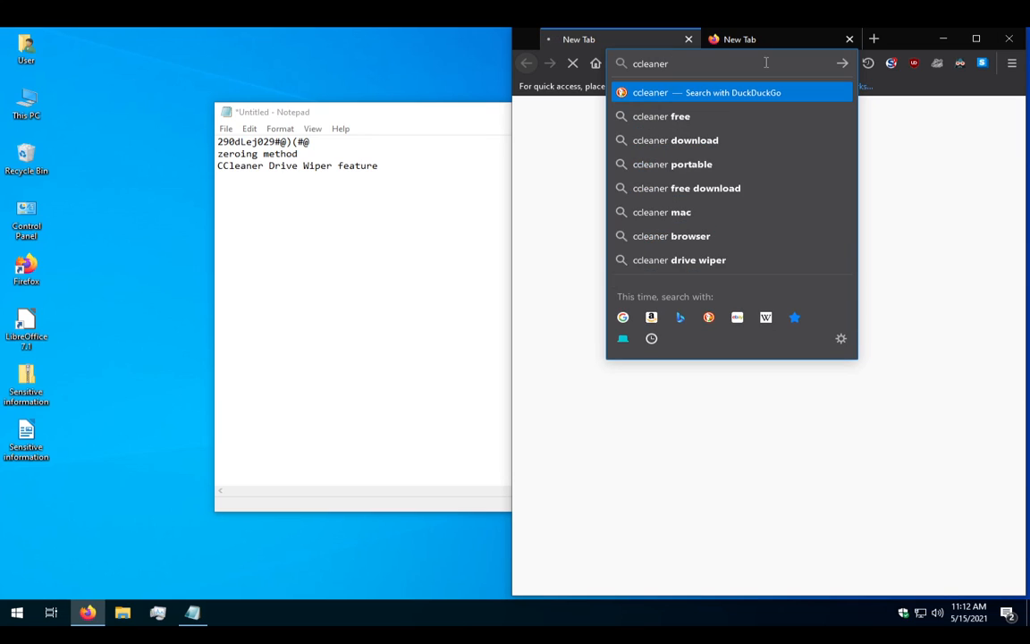
{"action": "key", "text": "Return"}
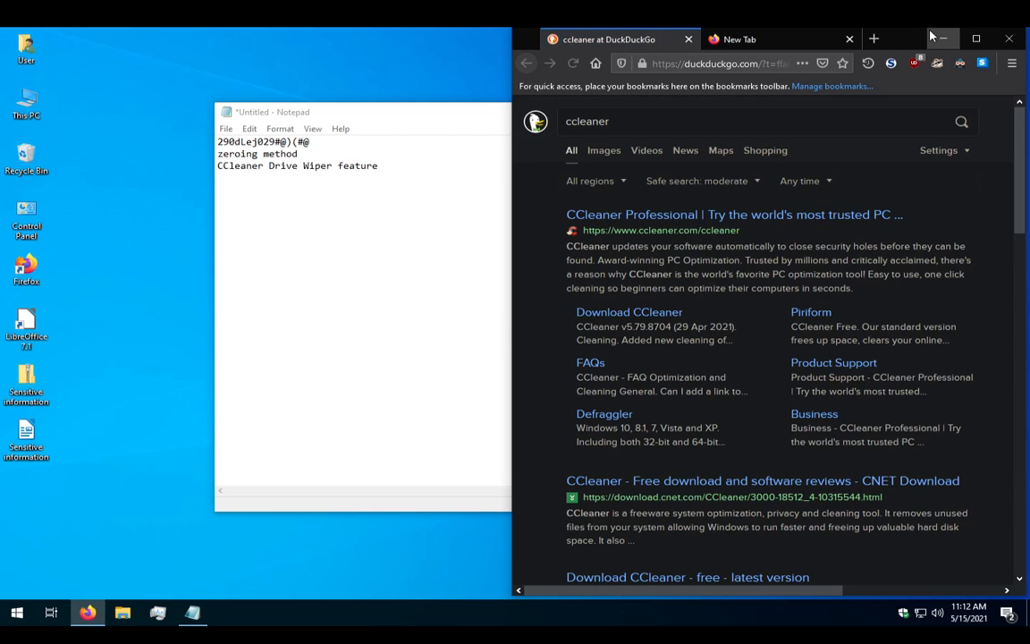
{"action": "left_click", "coordinate": [966, 45]}
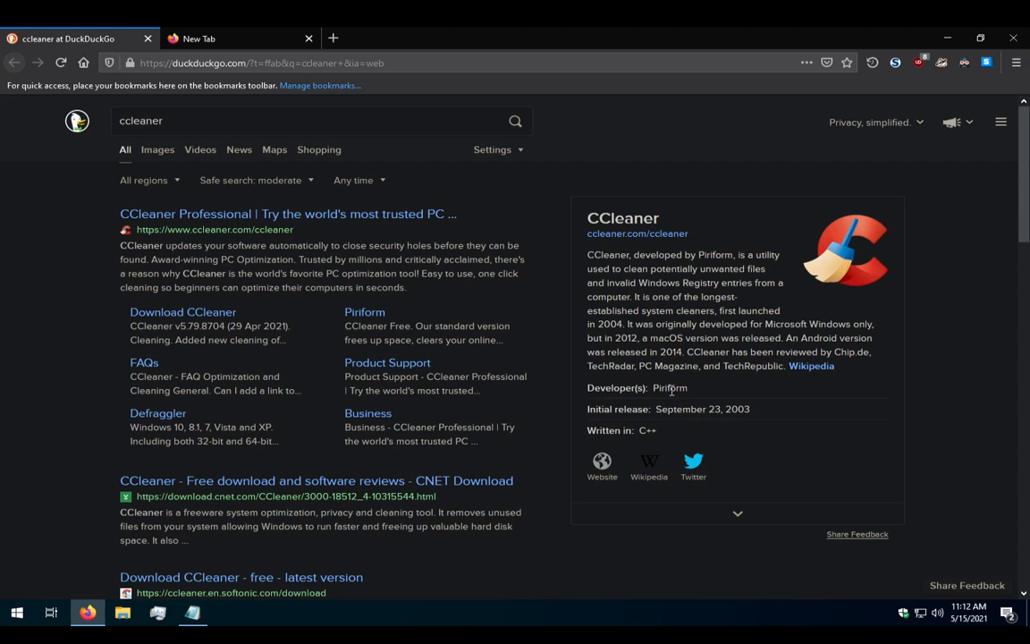
{"action": "left_click", "coordinate": [1013, 37]}
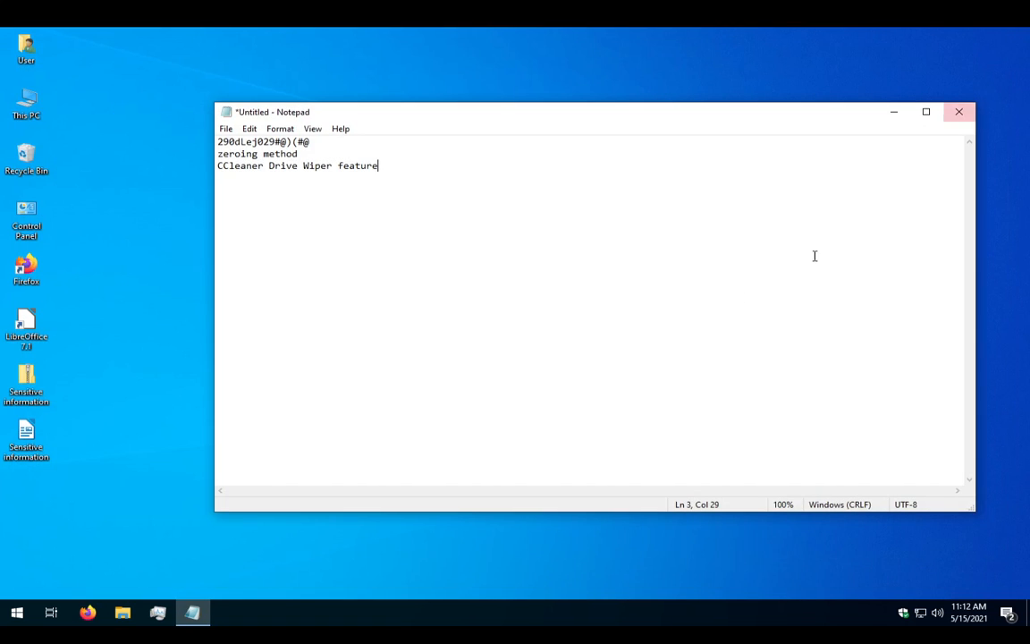